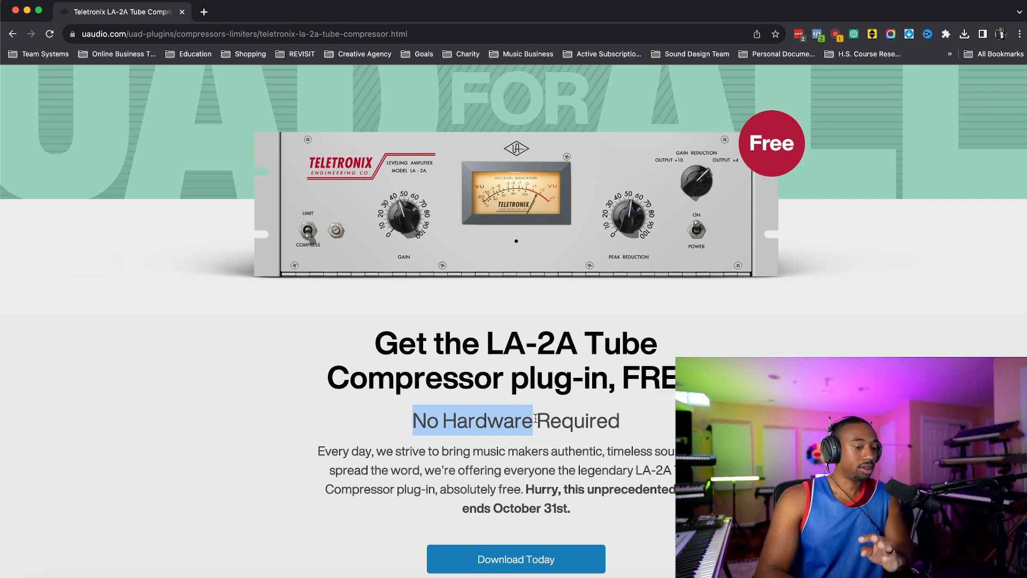
- Review the free LA-2A Tube Compressor offer on the Universal Audio product page
{"action": "left_click", "coordinate": [535, 419]}
{"action": "scroll", "coordinate": [536, 420], "scroll_direction": "down", "scroll_amount": 7}
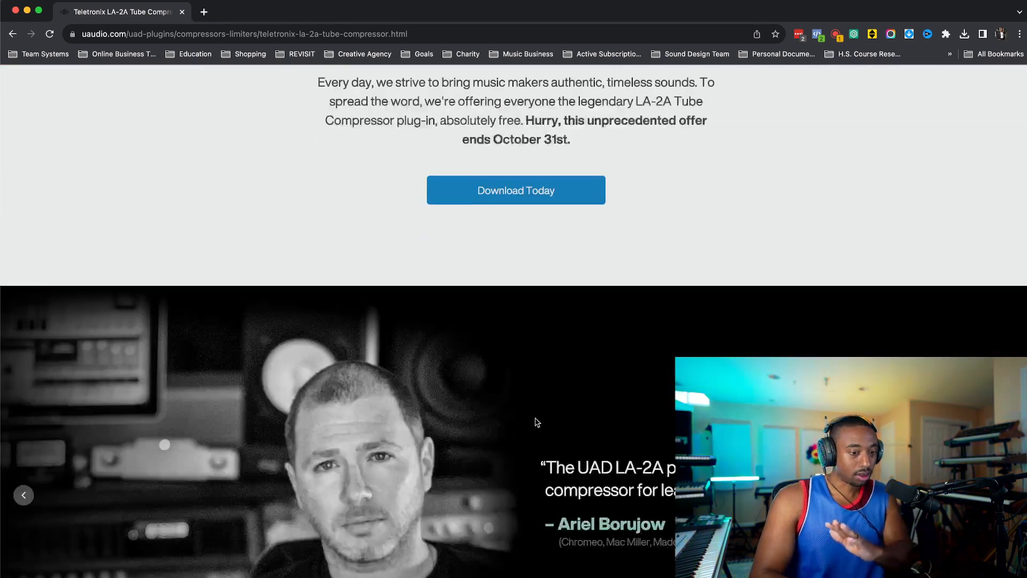
{"action": "scroll", "coordinate": [537, 422], "scroll_direction": "up", "scroll_amount": 7}
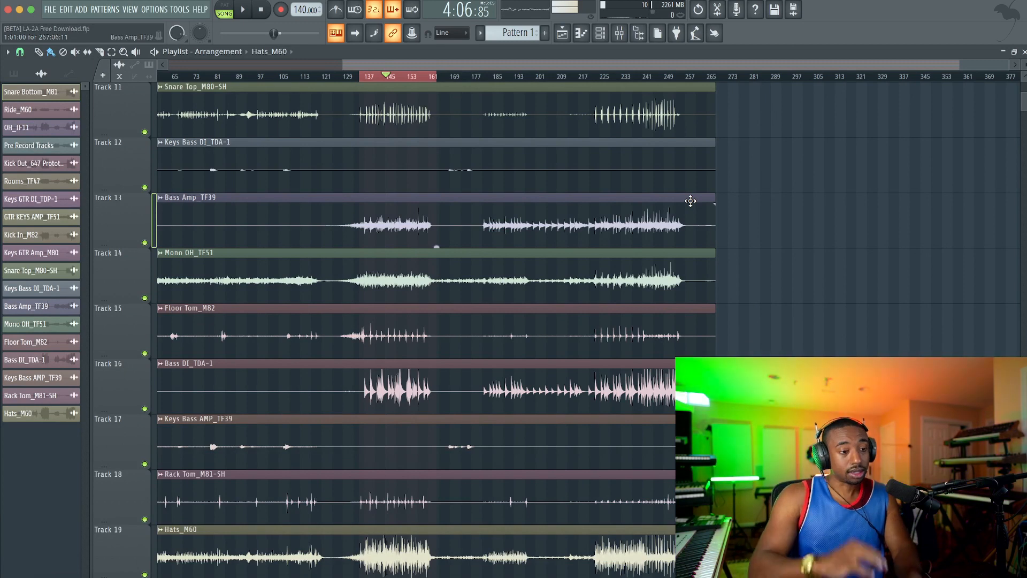
- In the FL Studio mixer, load UAD Teletronix LA-2A Legacy into the DRUMS track's first effect slot and position its window over the mixer
{"action": "key", "text": "space"}
{"action": "key", "text": "F9"}
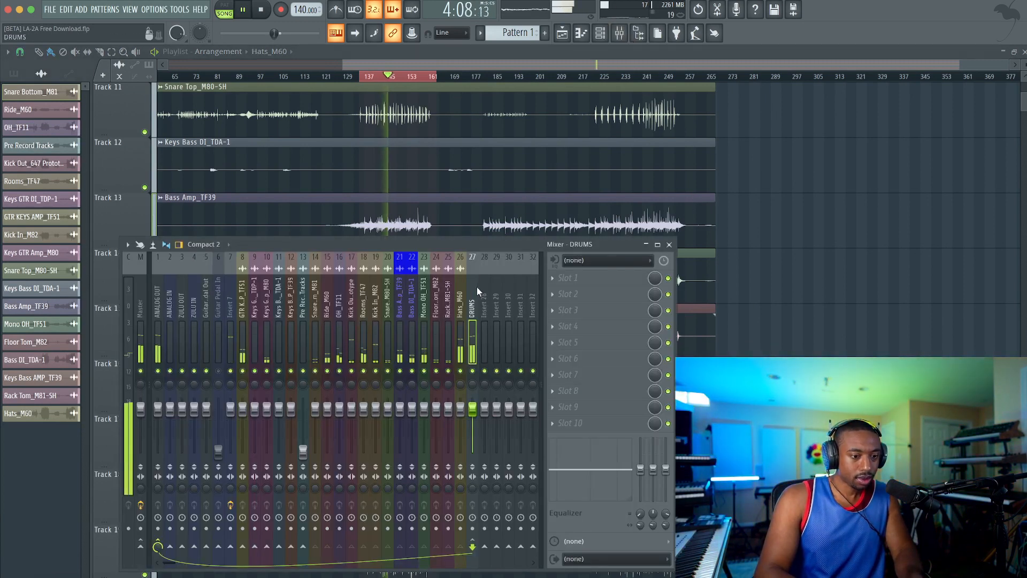
{"action": "key", "text": "space"}
{"action": "left_click", "coordinate": [479, 305]}
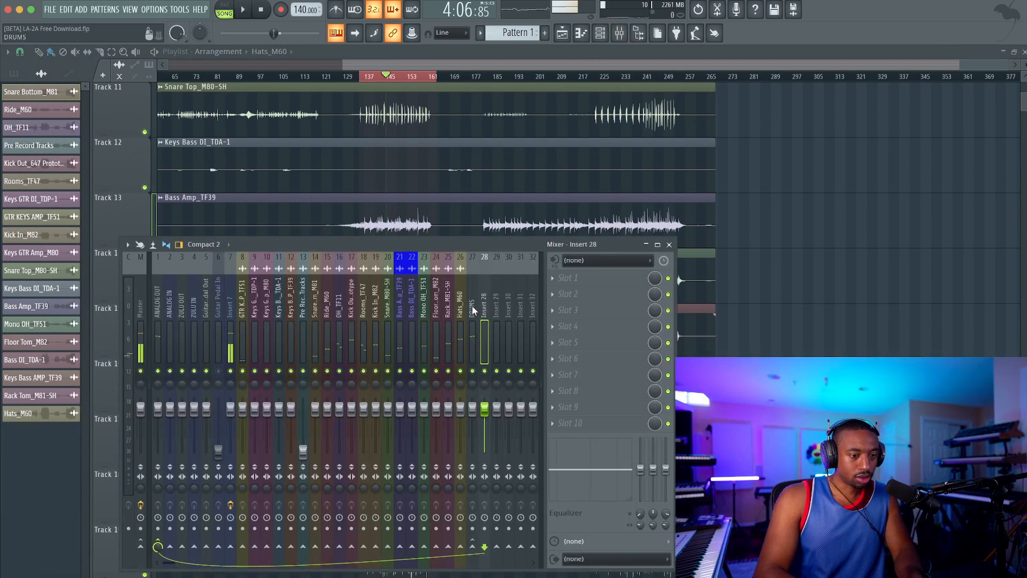
{"action": "left_click", "coordinate": [596, 281]}
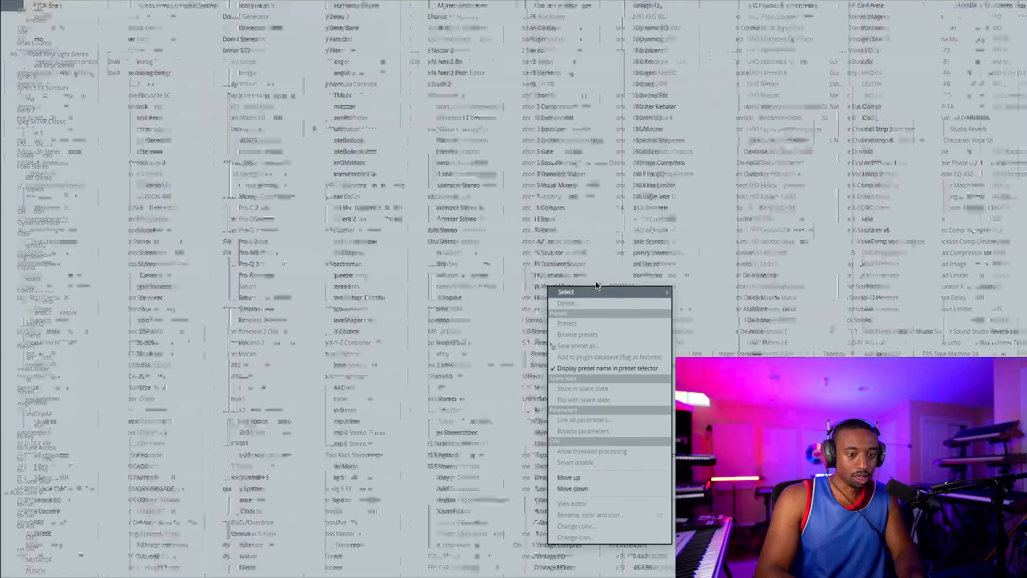
{"action": "left_click", "coordinate": [884, 130]}
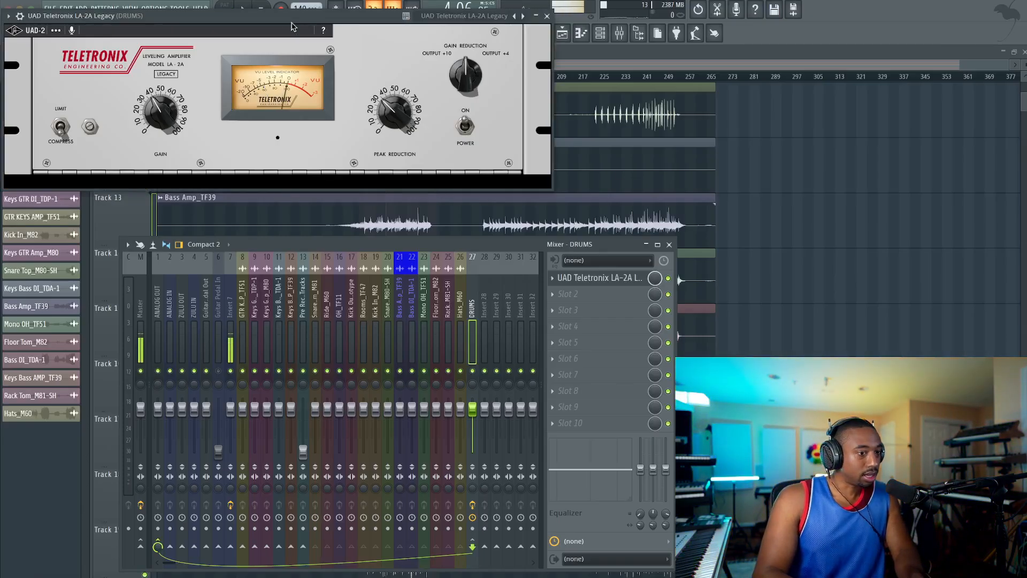
{"action": "left_click_drag", "start_coordinate": [292, 22], "coordinate": [333, 173]}
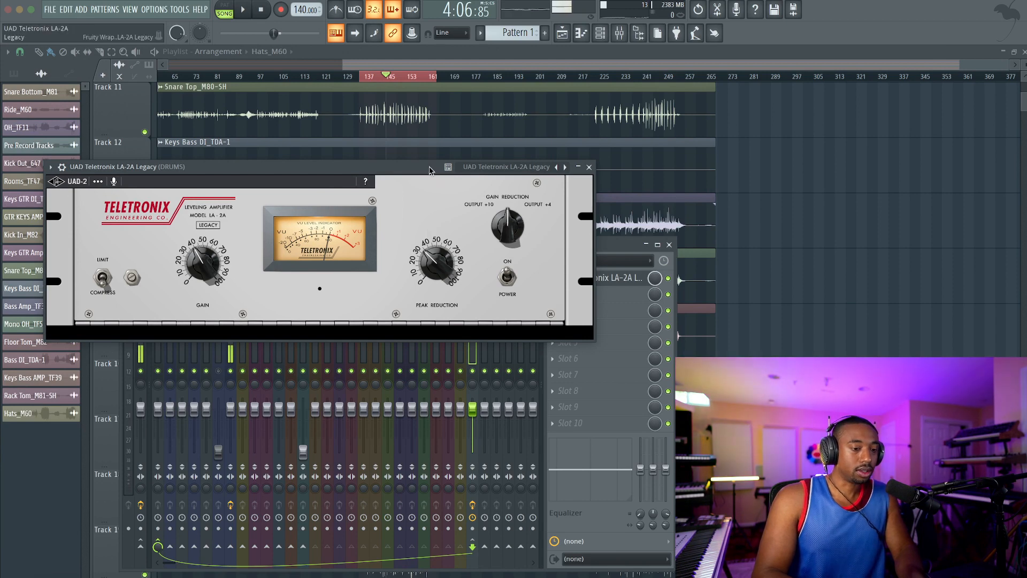
{"action": "left_click_drag", "start_coordinate": [429, 171], "coordinate": [507, 215]}
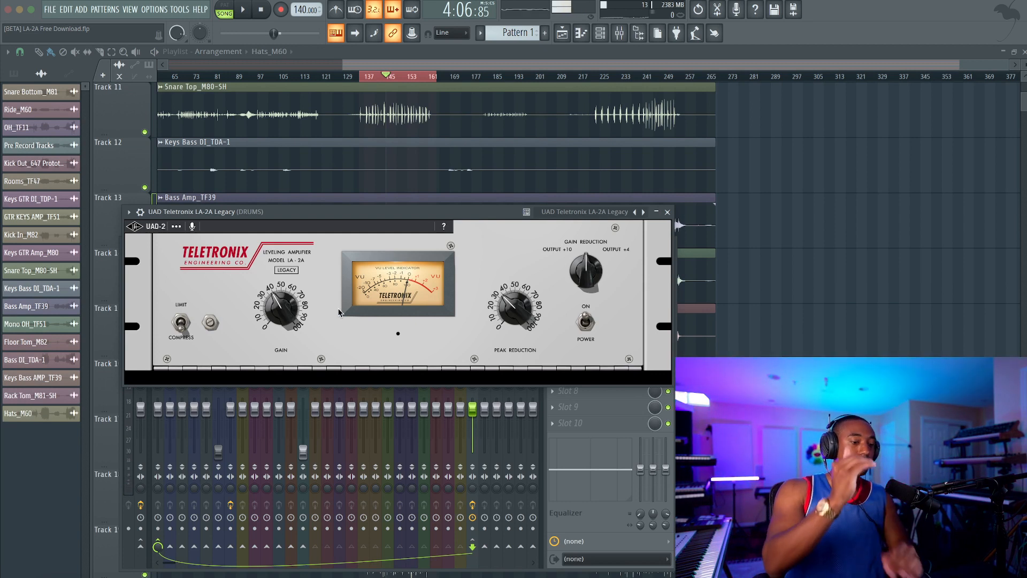
- Play the song while raising the peak reduction of the DRUMS compressor to just over 60
{"action": "key", "text": "space"}
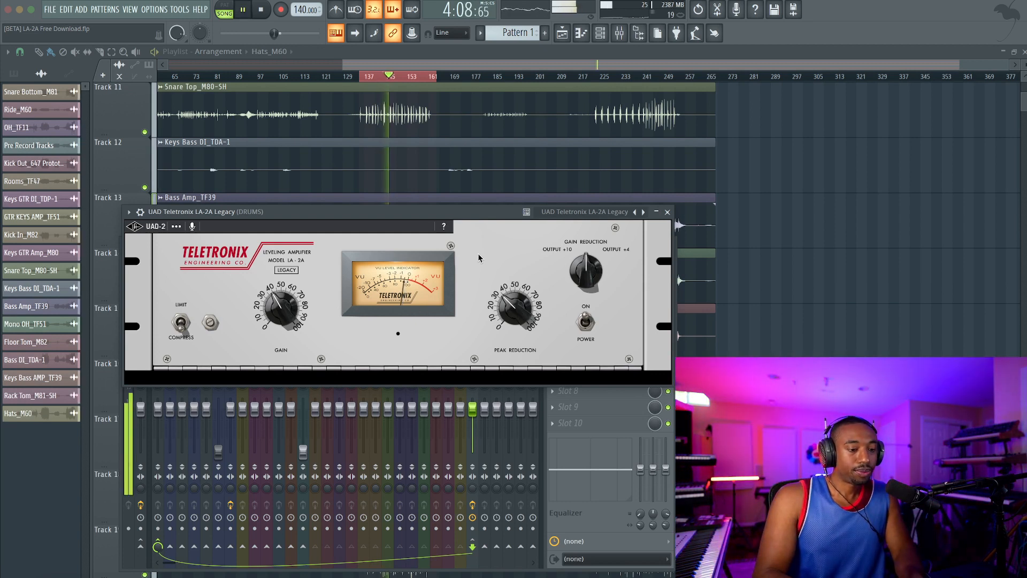
{"action": "key", "text": "space"}
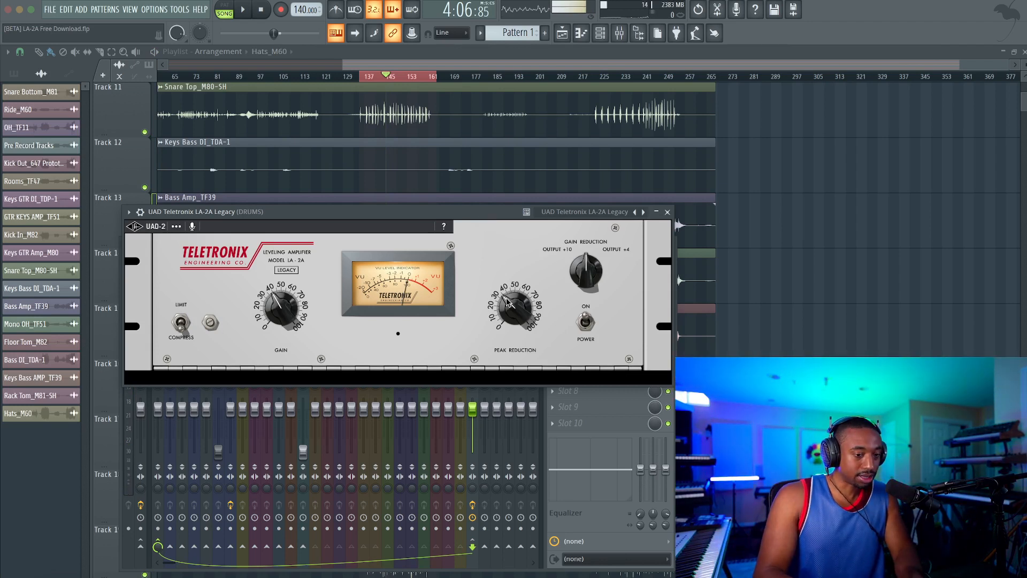
{"action": "key", "text": "space"}
{"action": "left_click_drag", "start_coordinate": [521, 216], "coordinate": [539, 217]}
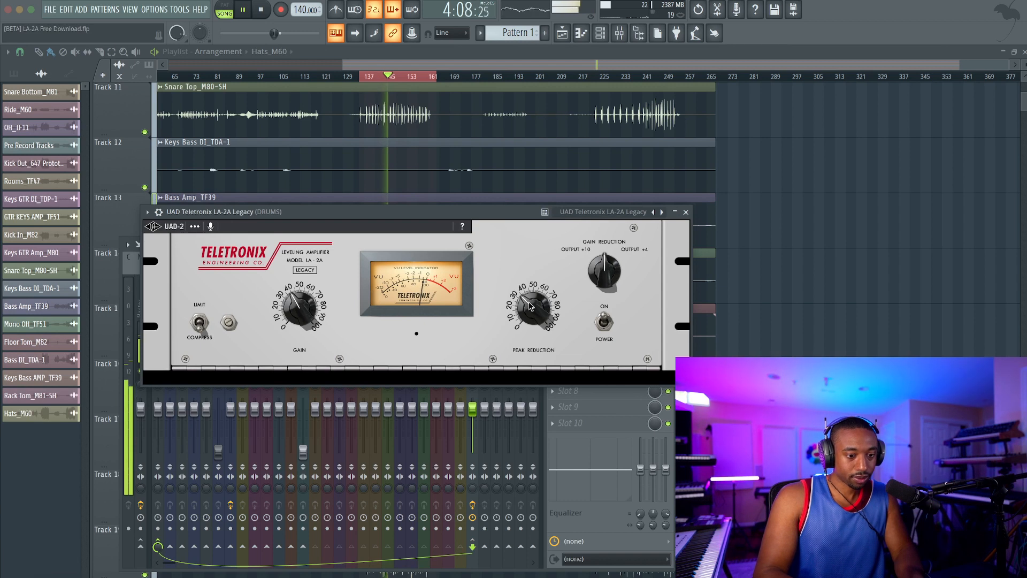
{"action": "left_click_drag", "start_coordinate": [532, 306], "coordinate": [533, 281]}
{"action": "key", "text": "space"}
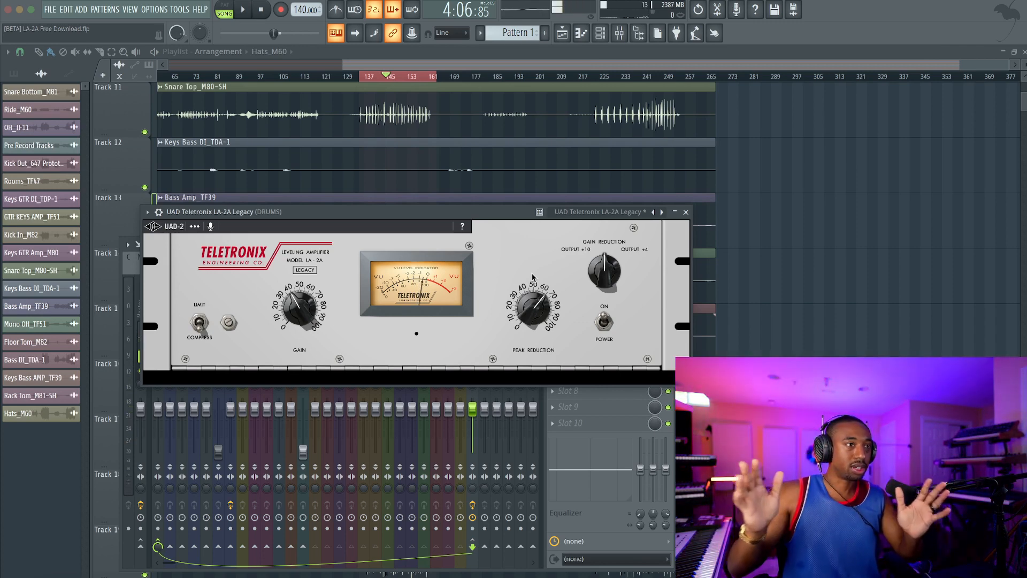
- Play the section again, raise the LA-2A's gain to 71 and close the compressor window
{"action": "key", "text": "space"}
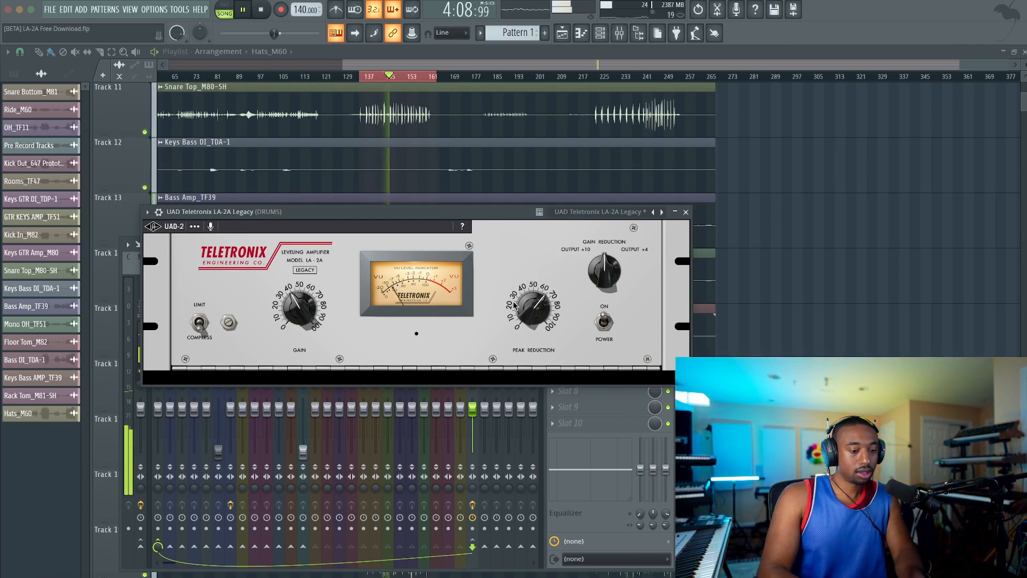
{"action": "key", "text": "space"}
{"action": "key", "text": "space"}
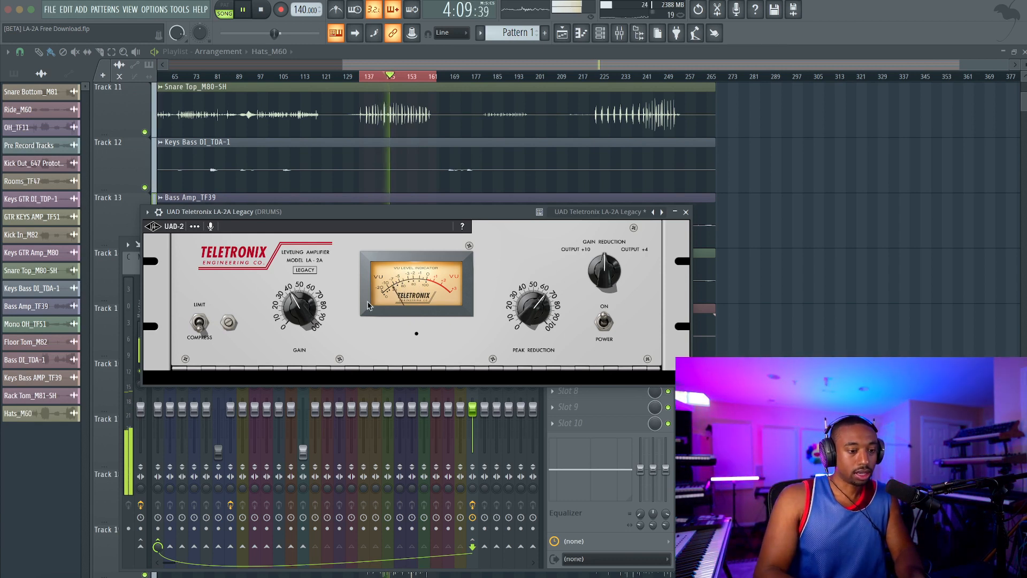
{"action": "left_click_drag", "start_coordinate": [298, 311], "coordinate": [293, 282]}
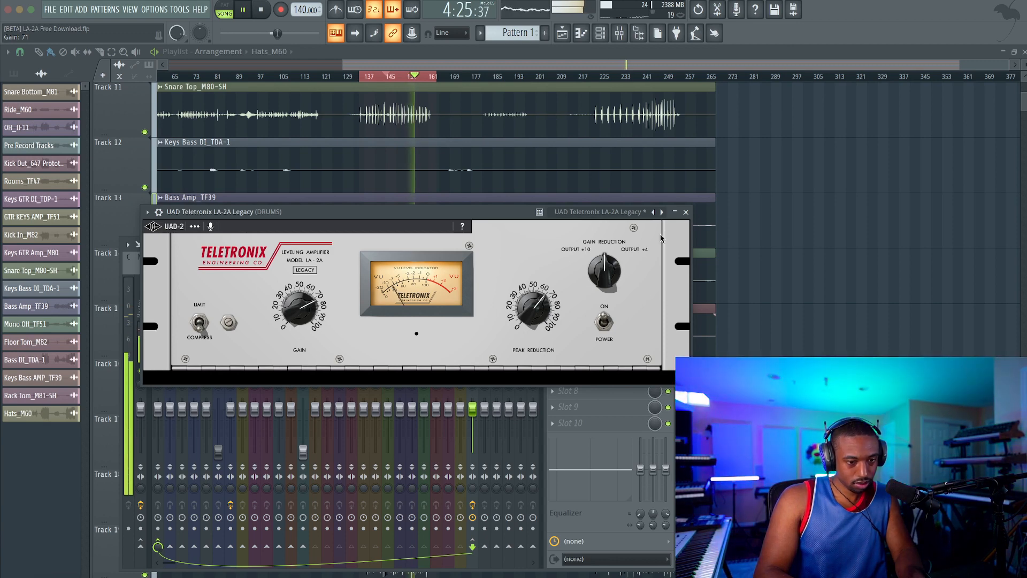
{"action": "left_click", "coordinate": [686, 212]}
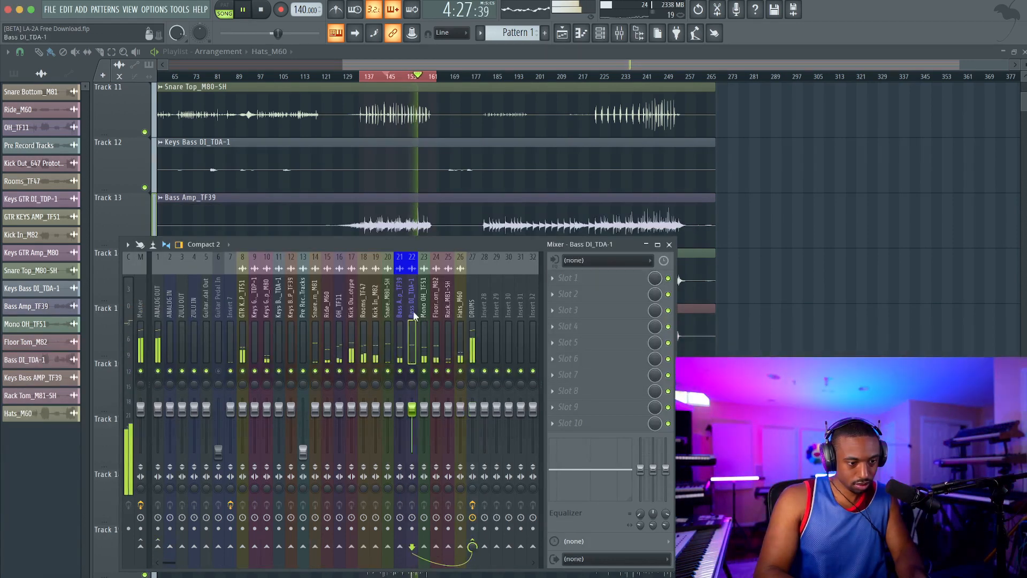
- Select the Bass Amp_TF39 and Bass DI_TDA-1 mixer tracks and move them to positions 11 and 12
{"action": "left_click_drag", "start_coordinate": [413, 310], "coordinate": [401, 311]}
{"action": "key", "text": "alt+Left"}
{"action": "key", "text": "alt+Left"}
{"action": "key", "text": "alt+Left"}
{"action": "key", "text": "alt+Left"}
{"action": "key", "text": "alt+Left"}
{"action": "key", "text": "alt+Left"}
{"action": "key", "text": "alt+Left"}
{"action": "key", "text": "alt+Left"}
{"action": "key", "text": "alt+Left"}
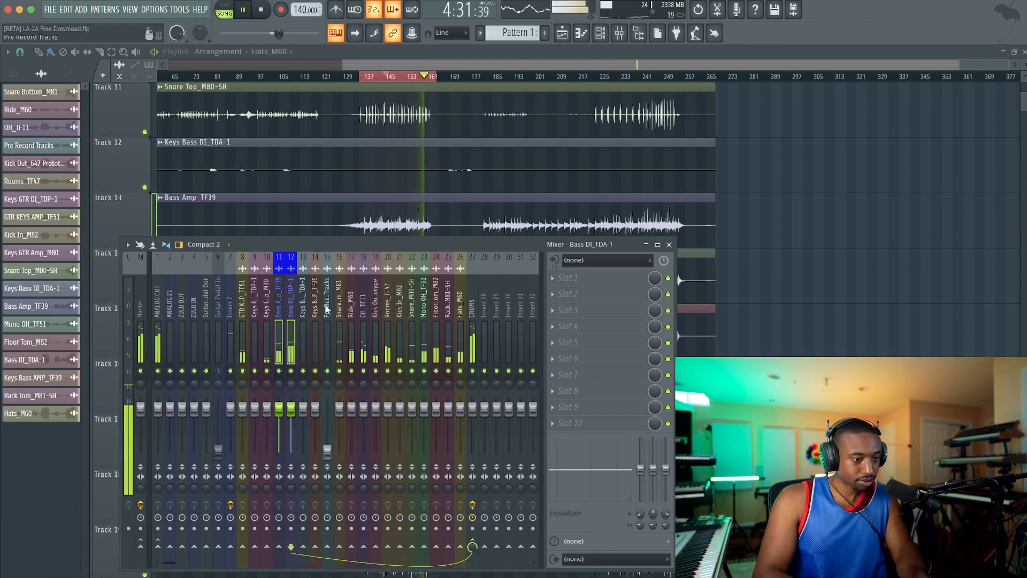
- Route the two bass tracks to the ANALOG OUT track, reselect the DRUMS track and stop playback
{"action": "left_click", "coordinate": [158, 546]}
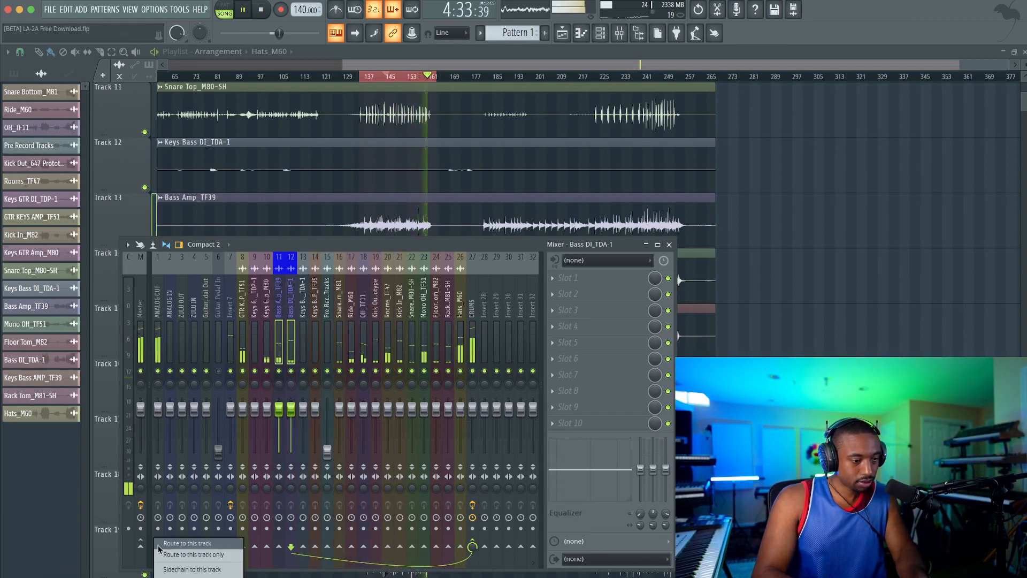
{"action": "left_click", "coordinate": [473, 309]}
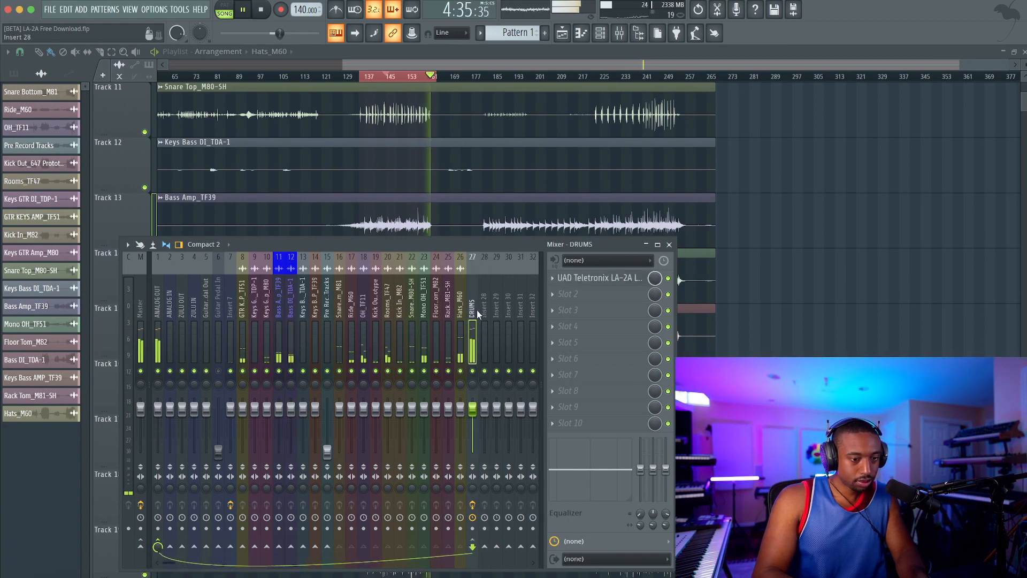
{"action": "key", "text": "space"}
- Reopen the LA-2A on DRUMS, set its peak reduction to 54 and gain to 48, and play the result
{"action": "left_click", "coordinate": [618, 278]}
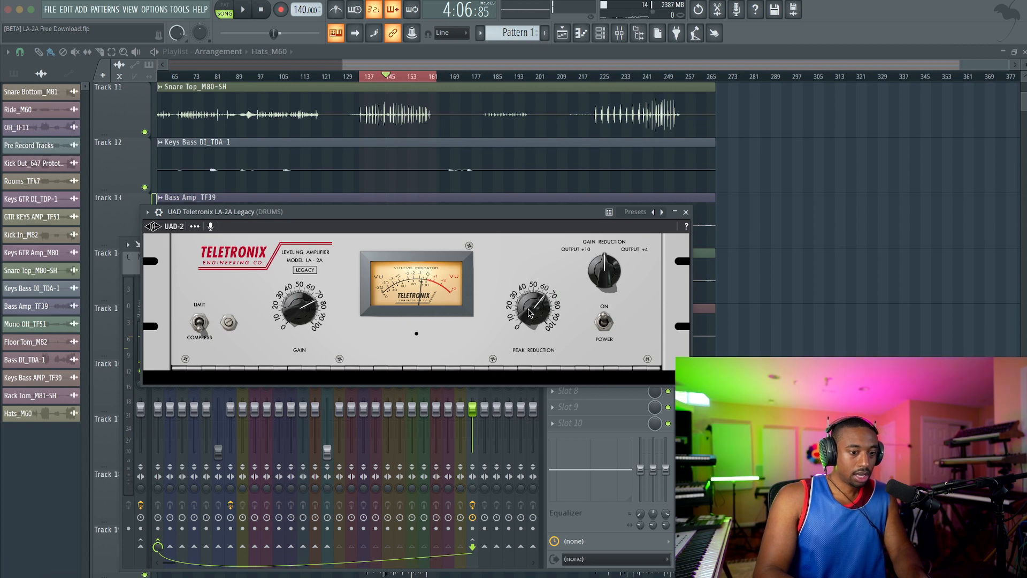
{"action": "key", "text": "space"}
{"action": "key", "text": "space"}
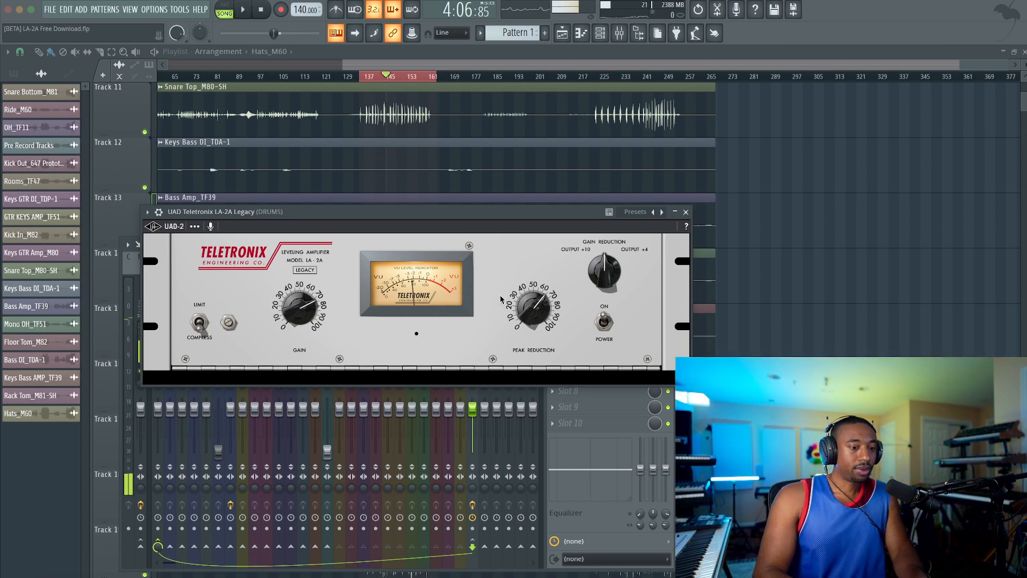
{"action": "scroll", "coordinate": [534, 310], "scroll_direction": "down", "scroll_amount": 2}
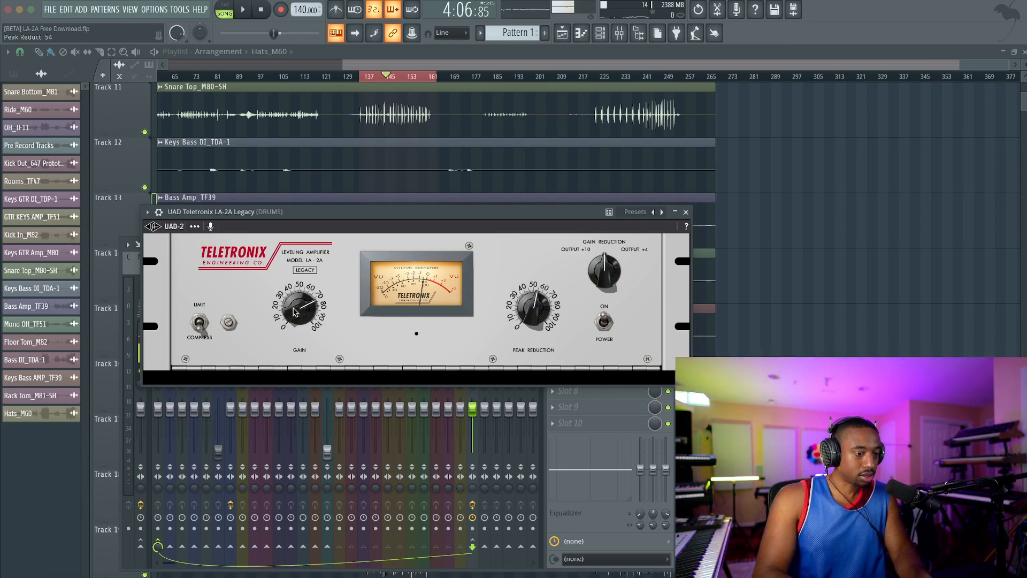
{"action": "left_click_drag", "start_coordinate": [289, 314], "coordinate": [298, 320]}
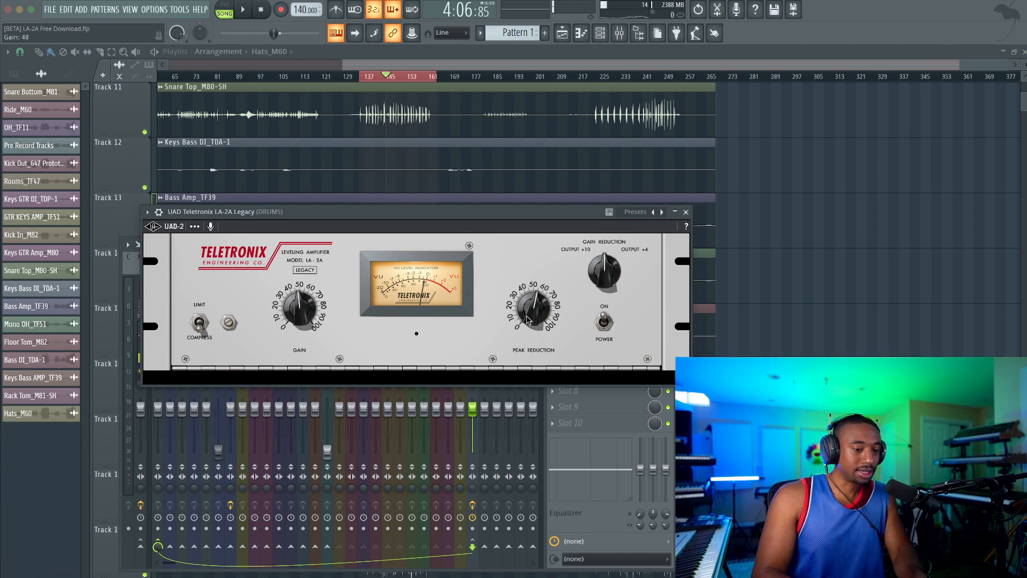
{"action": "key", "text": "space"}
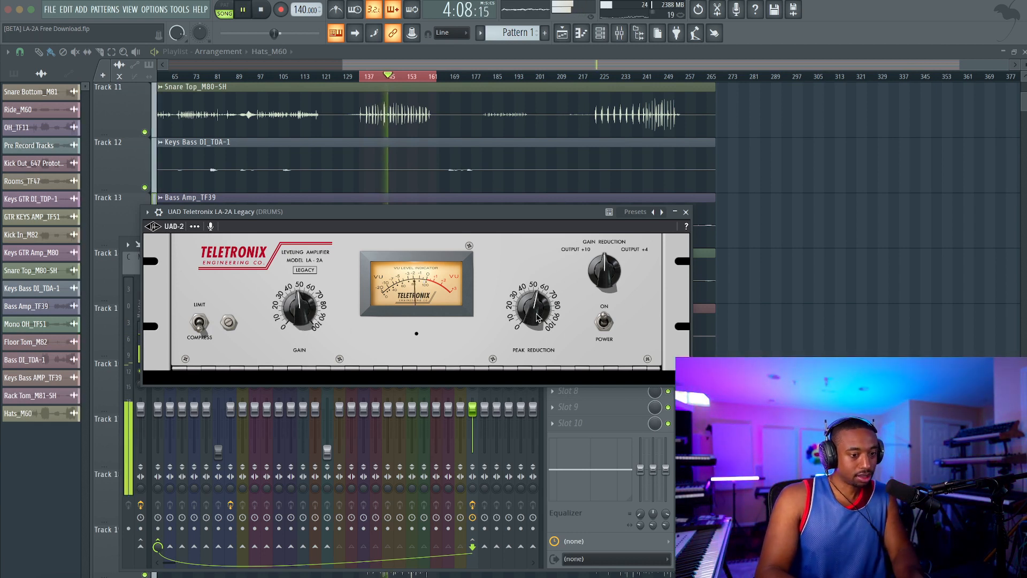
{"action": "key", "text": "space"}
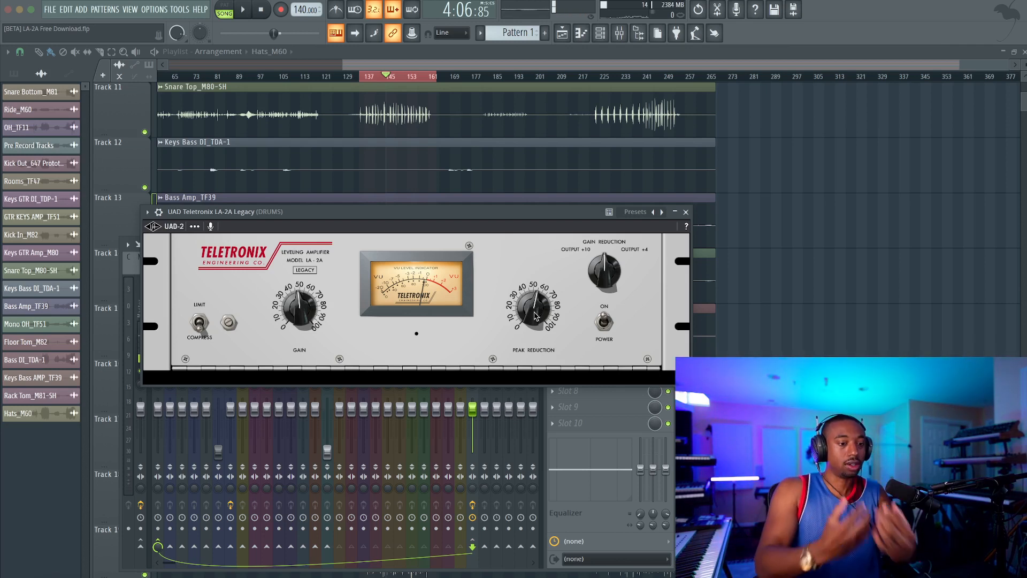
- During playback, lower the LA-2A's peak reduction to 41 and raise its gain slightly
{"action": "key", "text": "space"}
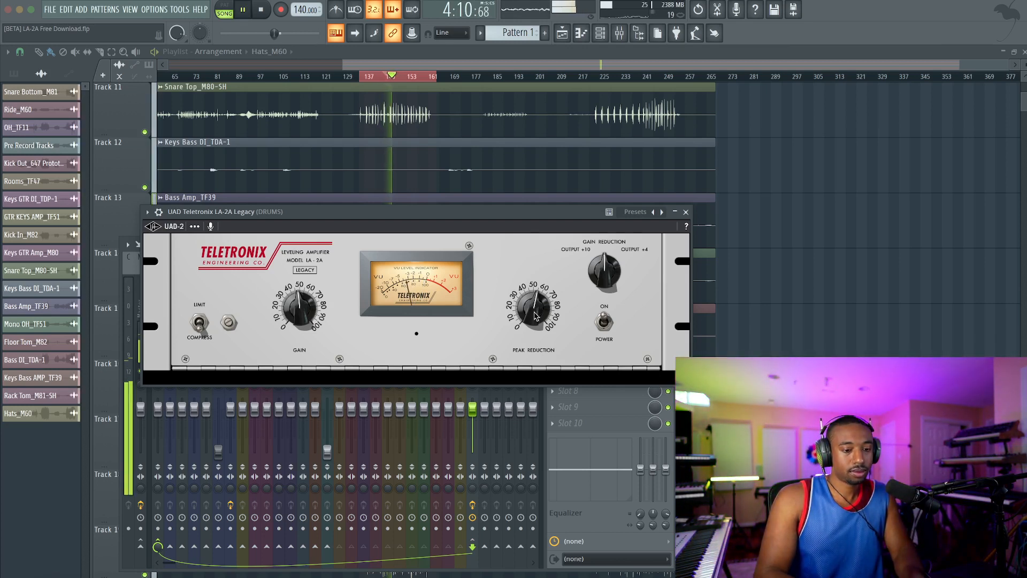
{"action": "key", "text": "space"}
{"action": "key", "text": "space"}
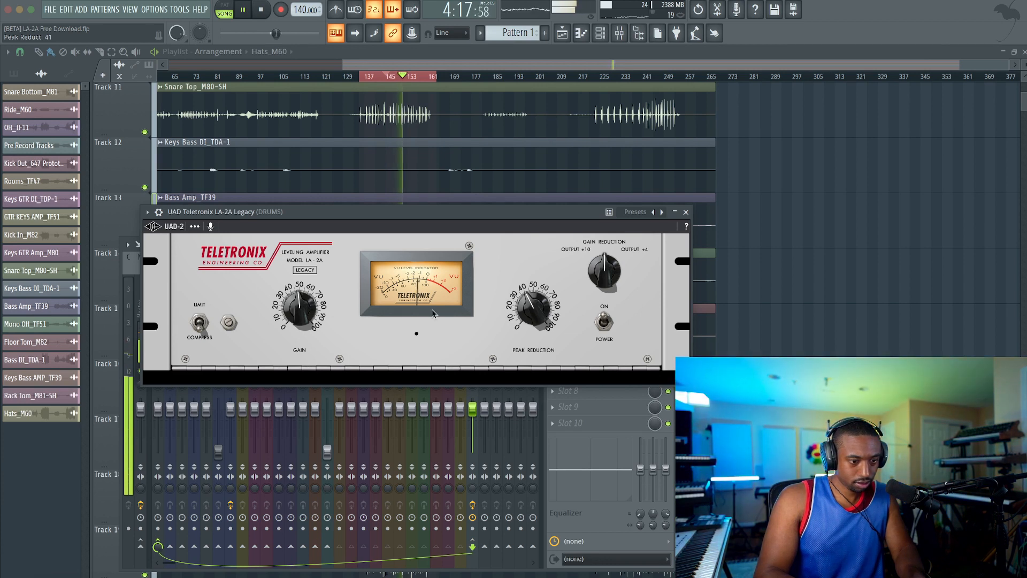
{"action": "left_click_drag", "start_coordinate": [306, 314], "coordinate": [304, 304]}
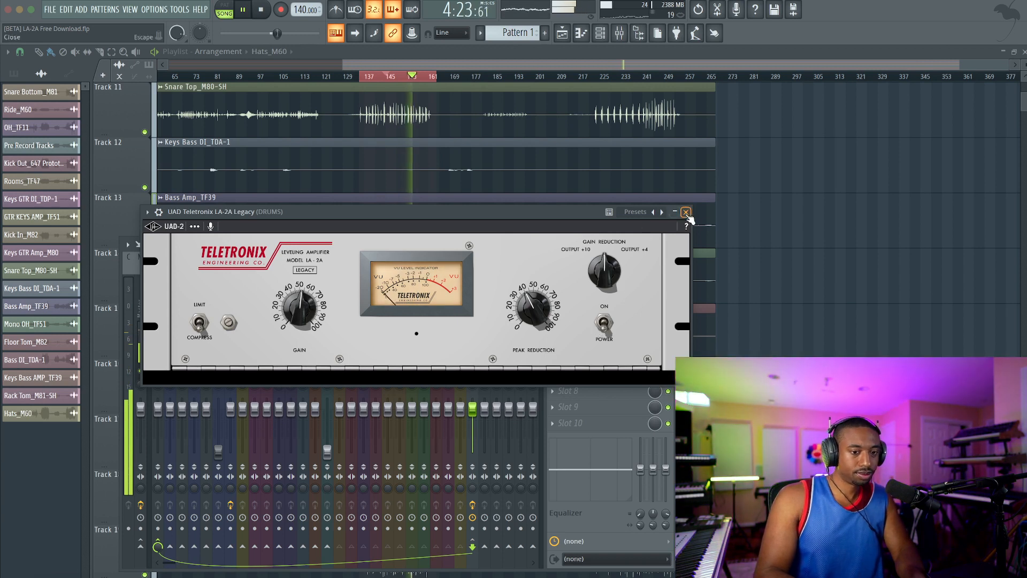
{"action": "key", "text": "space"}
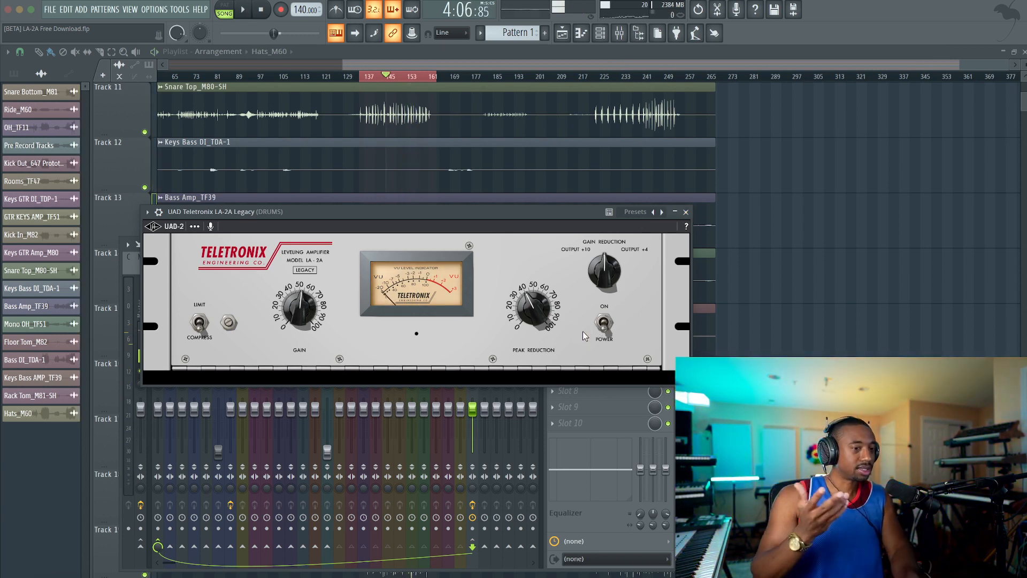
- Play from the start of the selected section and compare the drums with the LA-2A's power off and on
{"action": "left_click", "coordinate": [261, 10]}
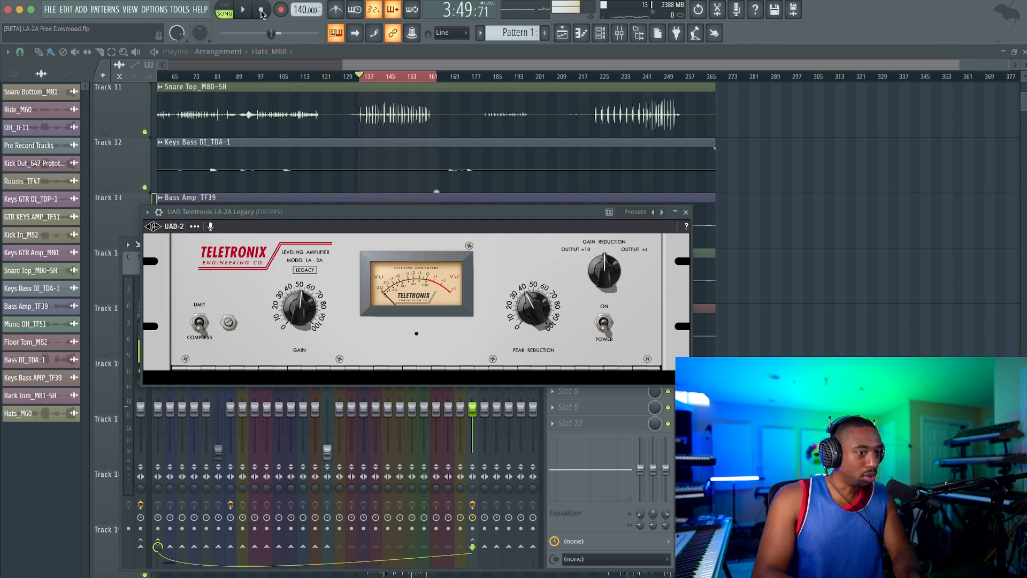
{"action": "key", "text": "space"}
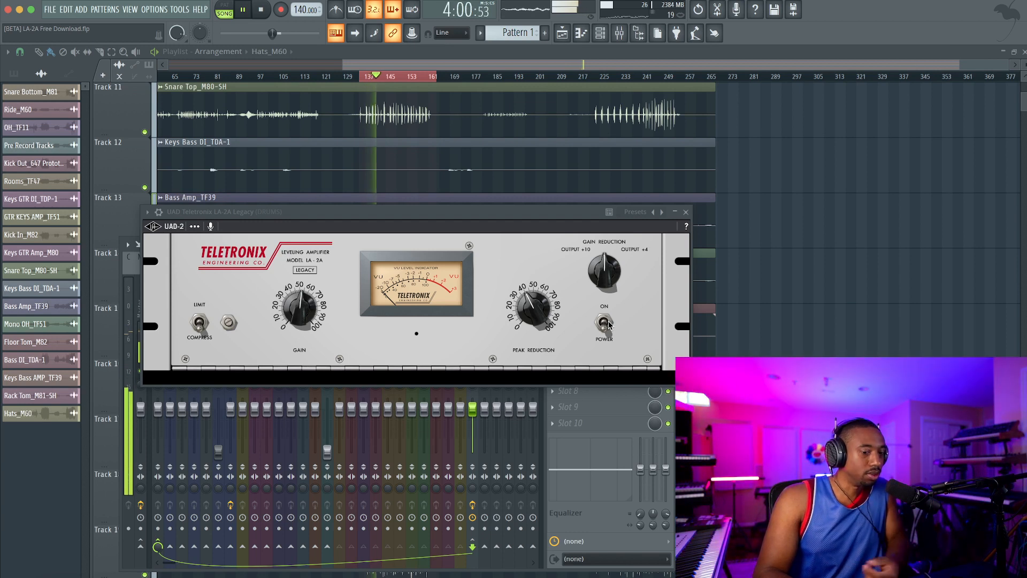
{"action": "left_click", "coordinate": [608, 323]}
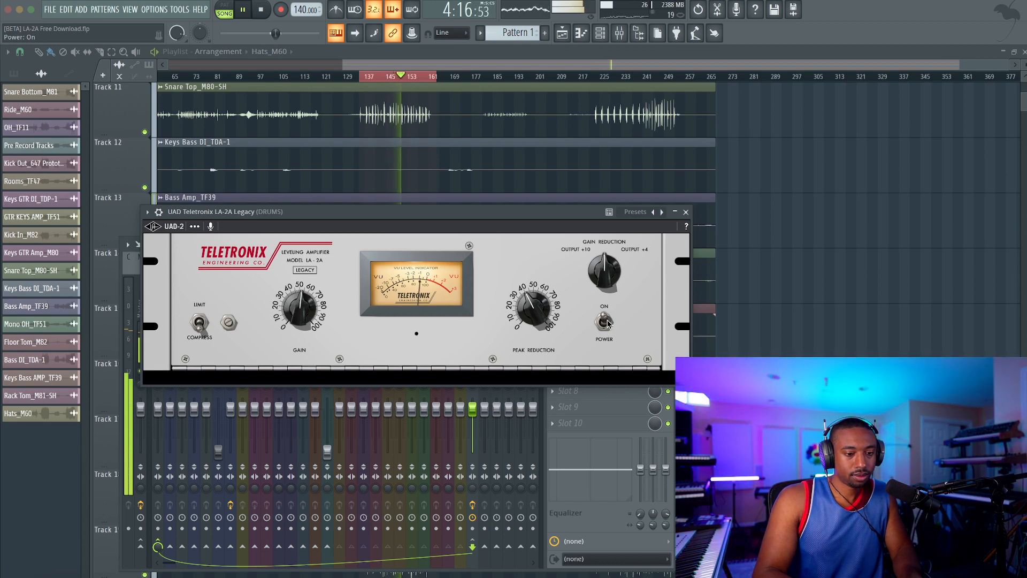
{"action": "key", "text": "space"}
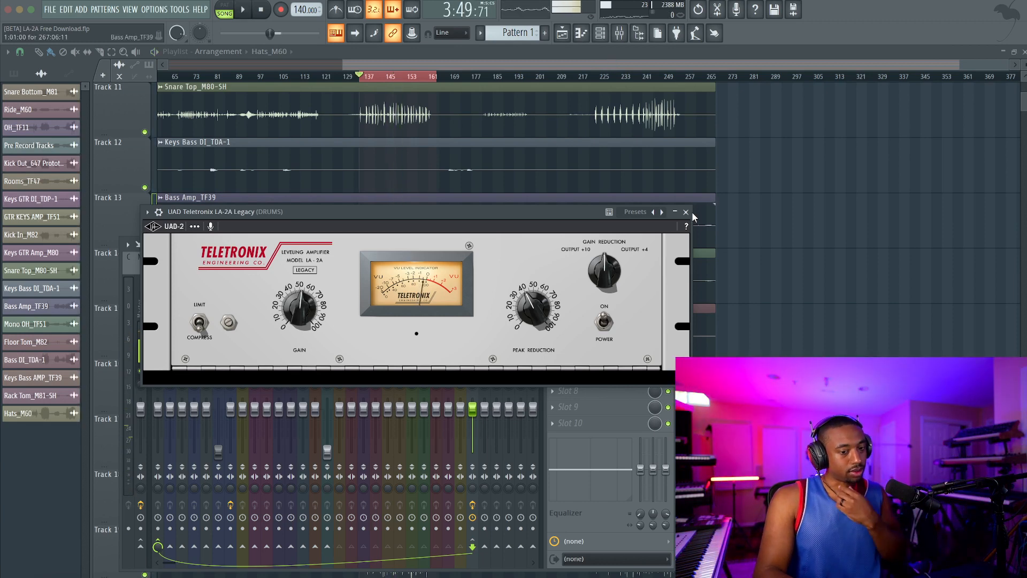
- Close the LA-2A window and briefly play the mix from the start of the selected section
{"action": "left_click", "coordinate": [686, 212]}
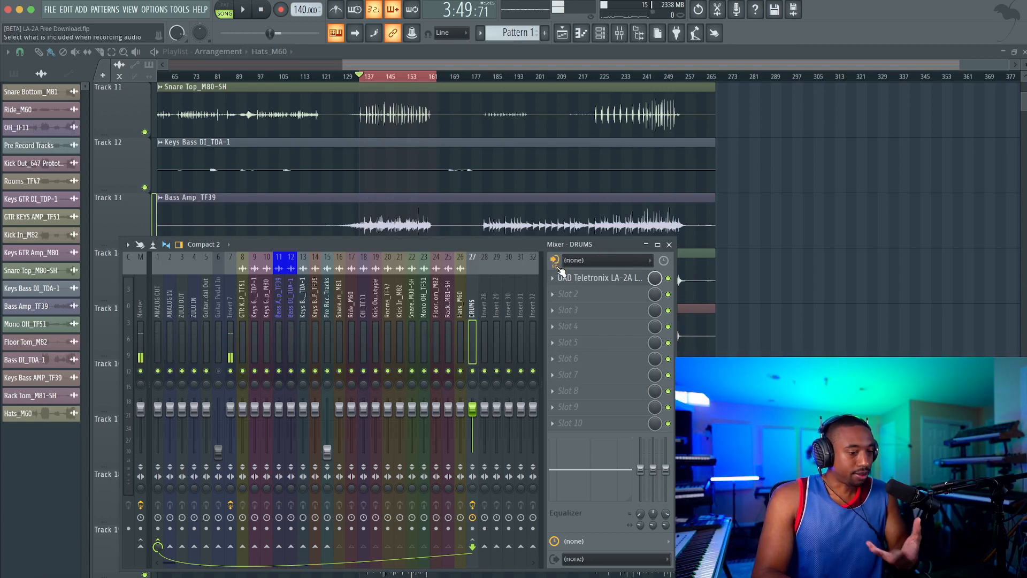
{"action": "key", "text": "space"}
{"action": "key", "text": "space"}
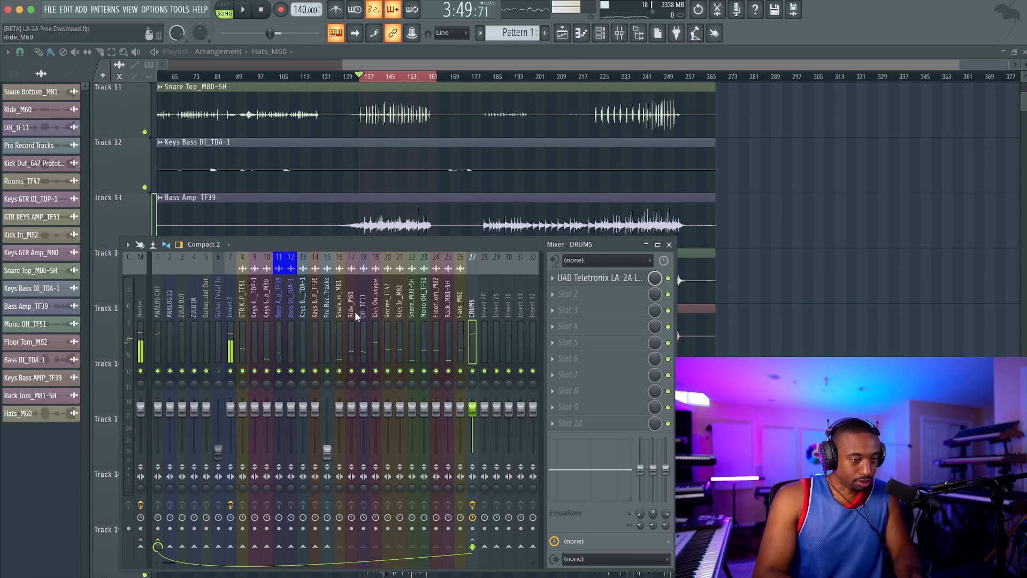
- Route the Bass Amp_TF39 and Bass DI_TDA-1 mixer tracks only to Insert 28
{"action": "left_click_drag", "start_coordinate": [290, 311], "coordinate": [278, 310]}
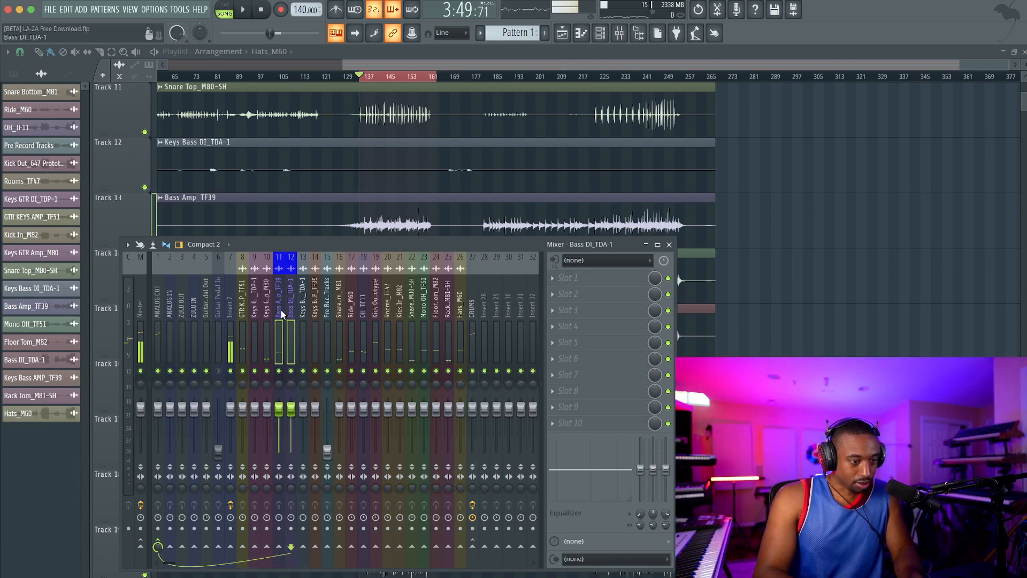
{"action": "right_click", "coordinate": [485, 548]}
{"action": "left_click", "coordinate": [509, 554]}
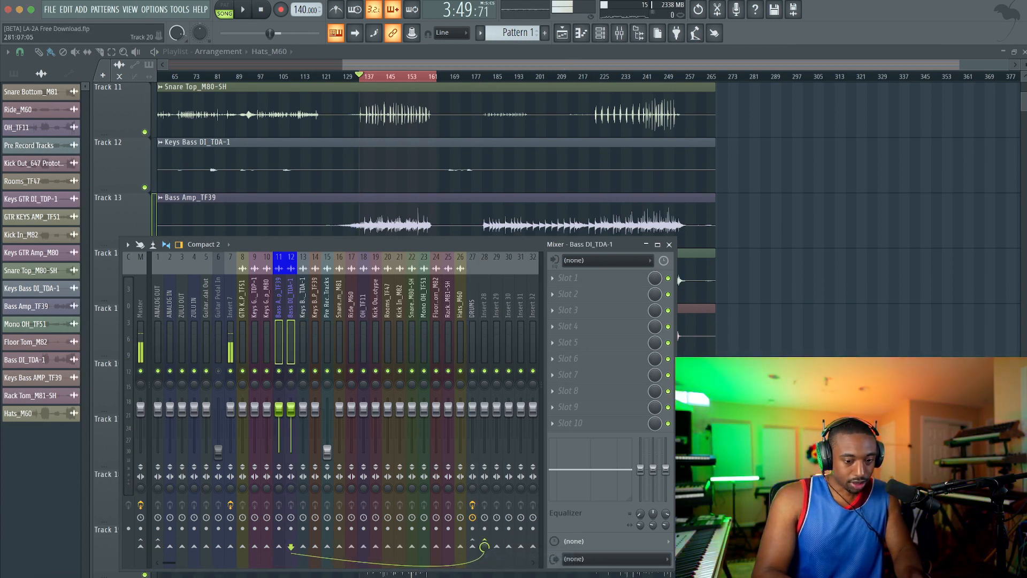
{"action": "key", "text": "super+Tab"}
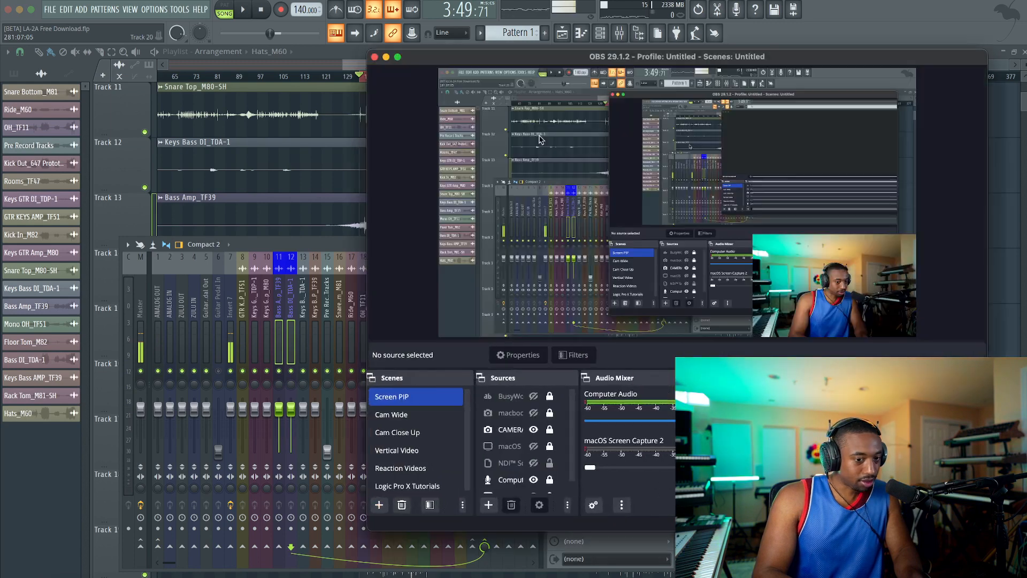
{"action": "left_click", "coordinate": [386, 58]}
- Rename mixer track Insert 28 as BASS
{"action": "left_click", "coordinate": [480, 305]}
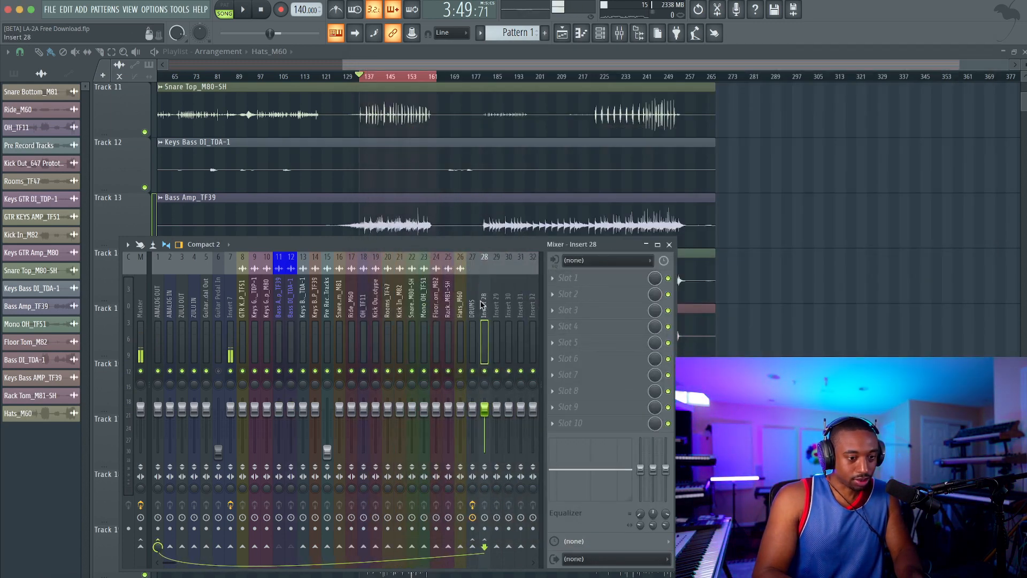
{"action": "double_click", "coordinate": [480, 305]}
{"action": "type", "text": "BASS"}
{"action": "key", "text": "Return"}
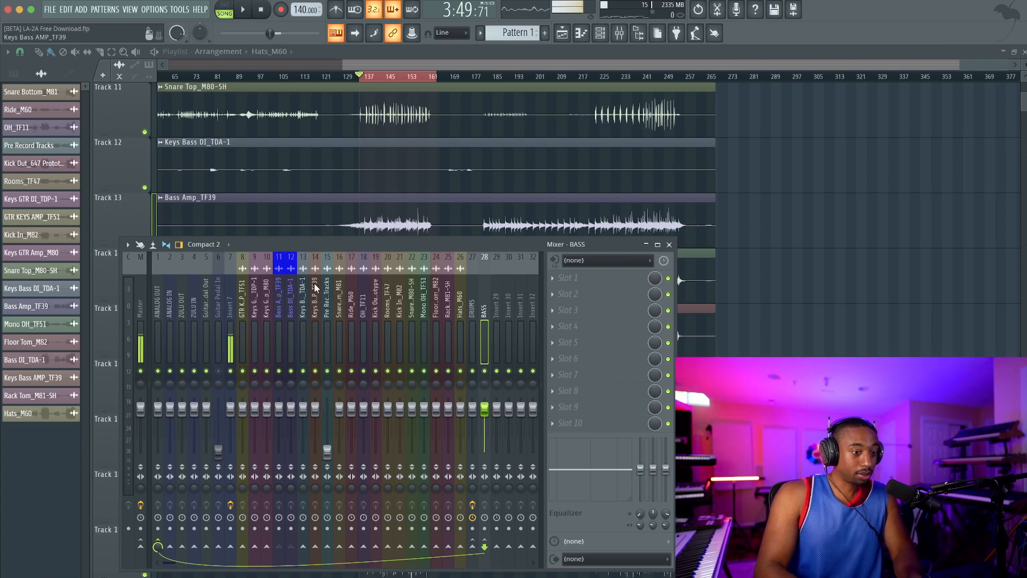
- Check that both bass tracks feed the BASS bus, playing the mix briefly to watch their levels
{"action": "left_click", "coordinate": [288, 293]}
{"action": "left_click", "coordinate": [278, 293], "text": "ctrl"}
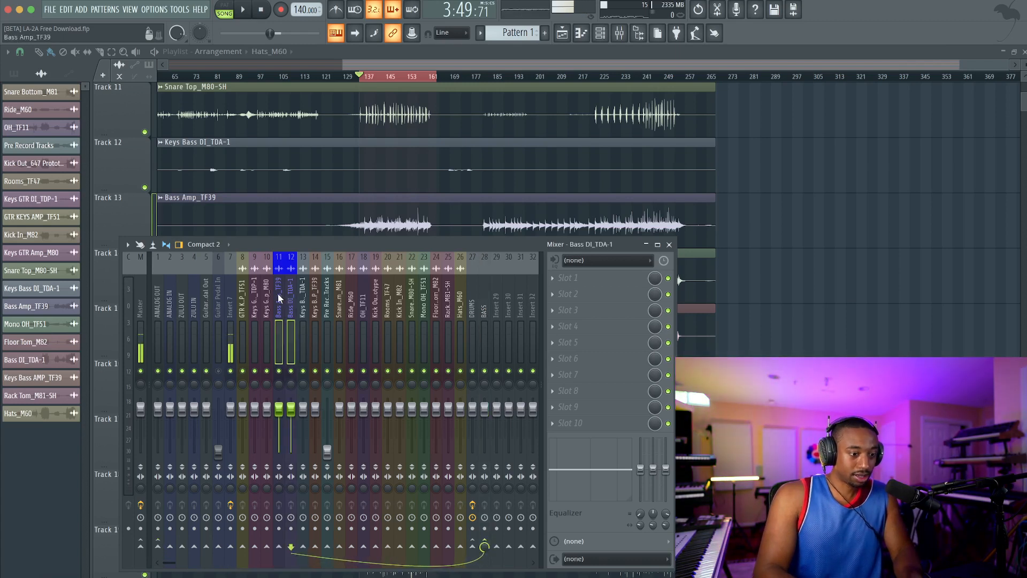
{"action": "left_click", "coordinate": [474, 310]}
{"action": "key", "text": "space"}
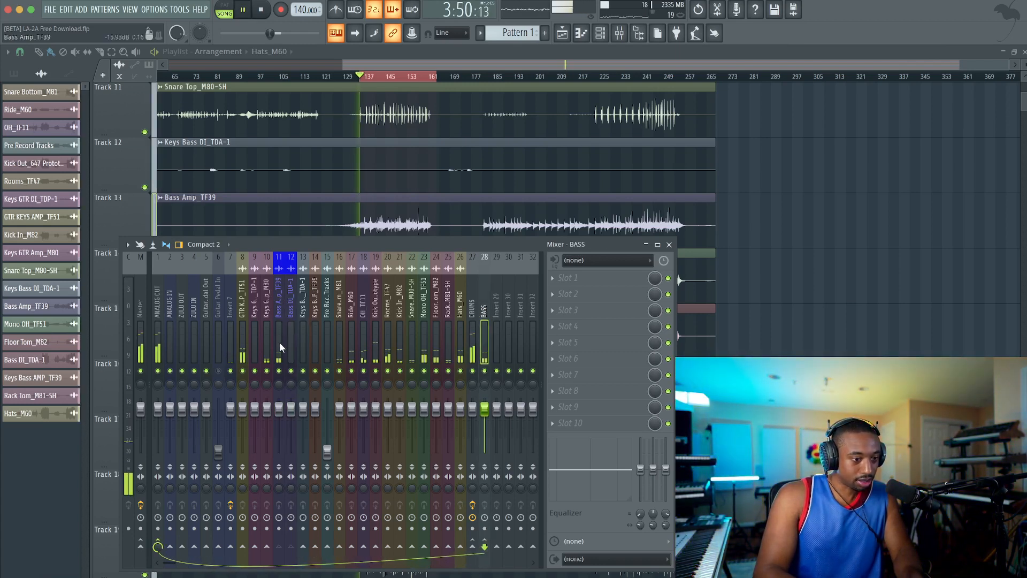
{"action": "key", "text": "space"}
{"action": "left_click", "coordinate": [291, 321]}
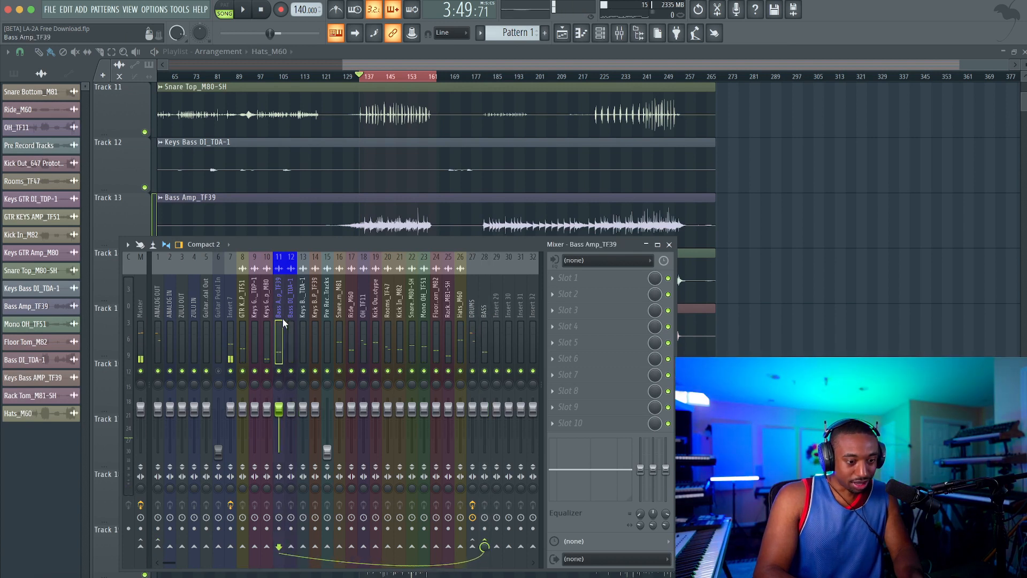
{"action": "left_click", "coordinate": [282, 320], "text": "ctrl"}
{"action": "key", "text": "space"}
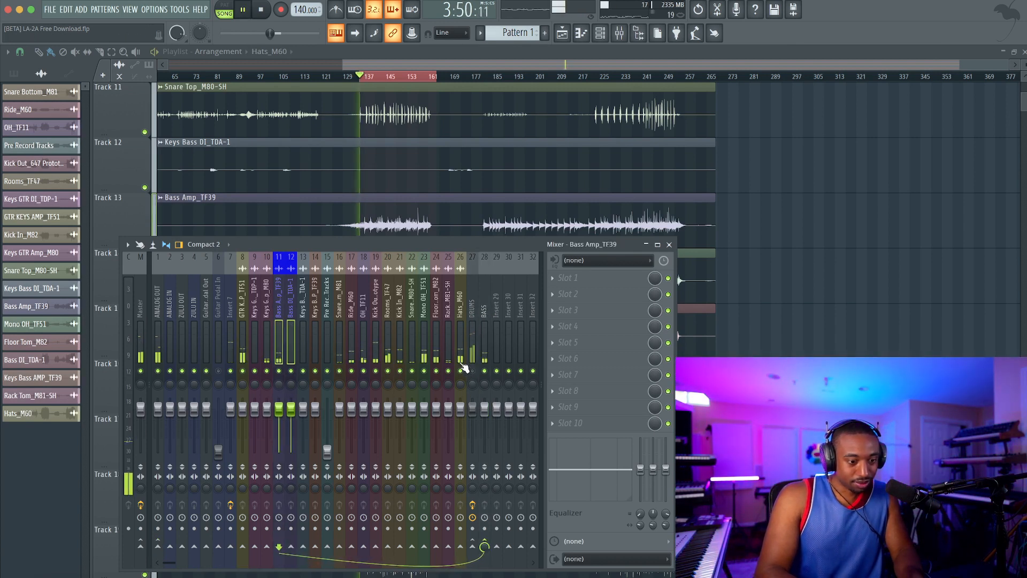
{"action": "left_click", "coordinate": [291, 321]}
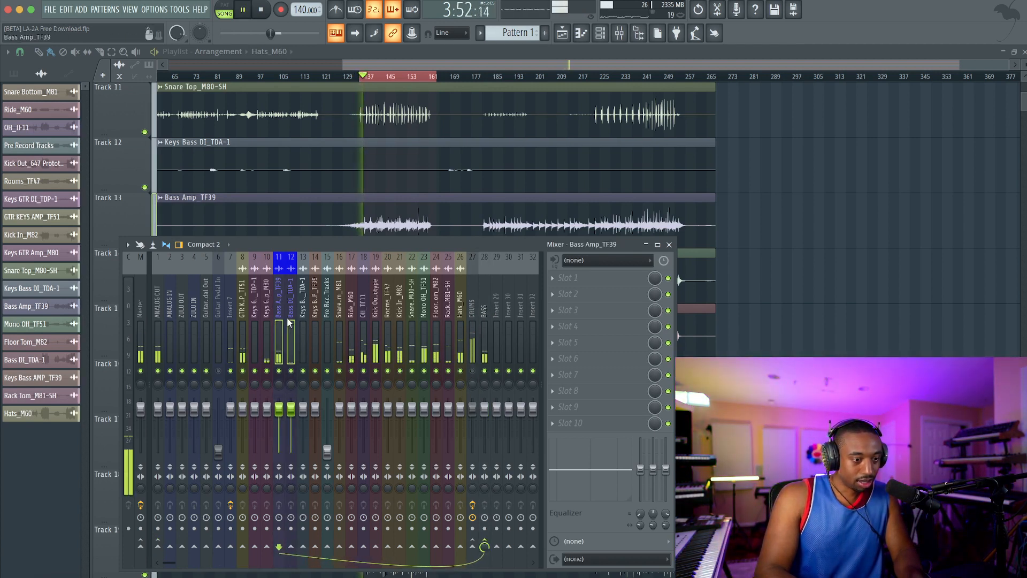
- Load the UAD Teletronix LA-2A Legacy in the first effect slot of the BASS track and stop playback
{"action": "left_click", "coordinate": [484, 317]}
{"action": "left_click", "coordinate": [569, 284]}
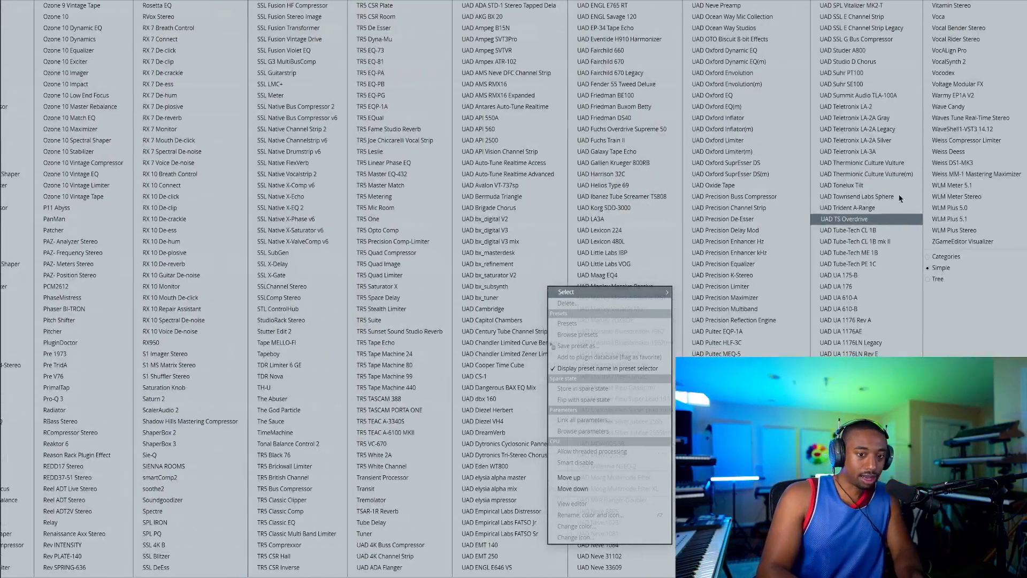
{"action": "left_click", "coordinate": [866, 129]}
{"action": "key", "text": "space"}
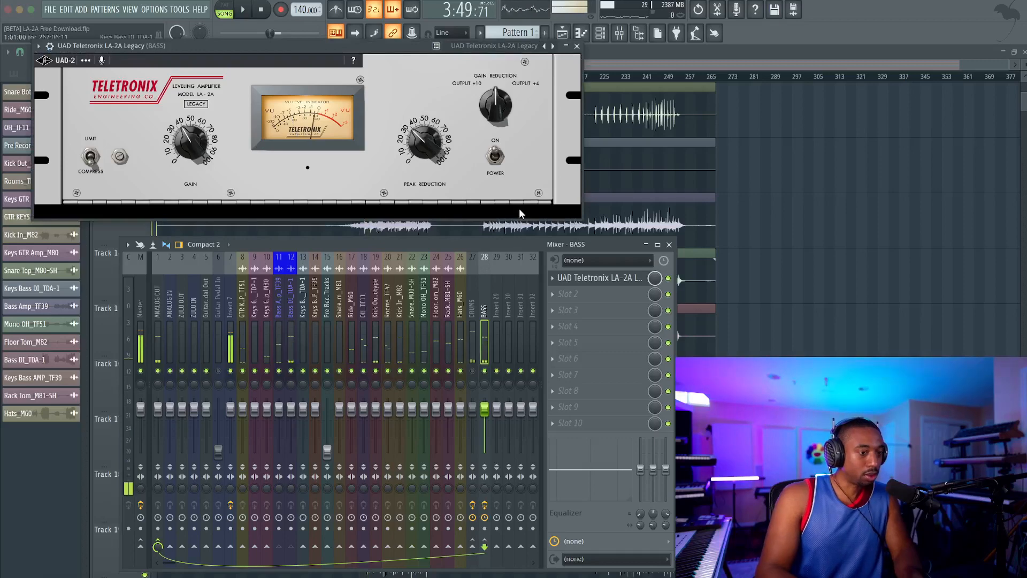
- Add Wave Candy after the LA-2A on BASS and switch its display to Spectrum
{"action": "left_click", "coordinate": [572, 300]}
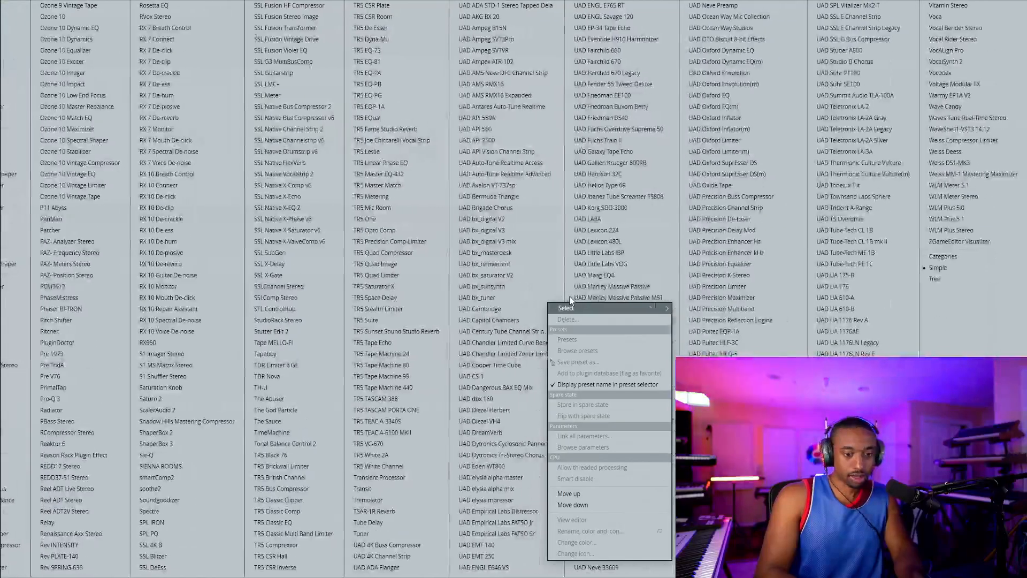
{"action": "left_click", "coordinate": [949, 106]}
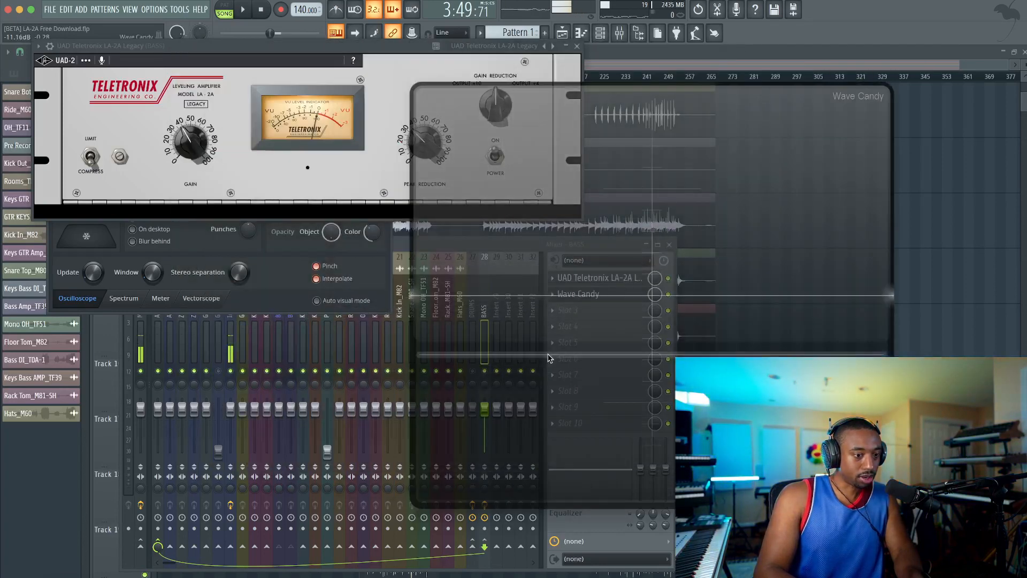
{"action": "left_click_drag", "start_coordinate": [734, 361], "coordinate": [300, 333]}
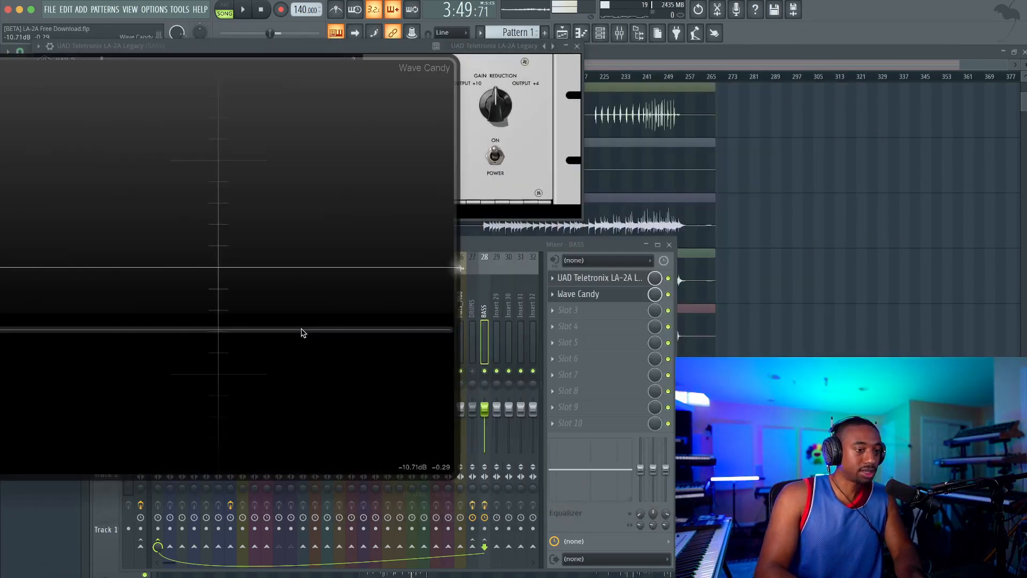
{"action": "right_click", "coordinate": [302, 331]}
{"action": "left_click", "coordinate": [323, 413]}
- Play the section with the BASS LA-2A bypassed, moving the mixer clear of the spectrum display
{"action": "key", "text": "space"}
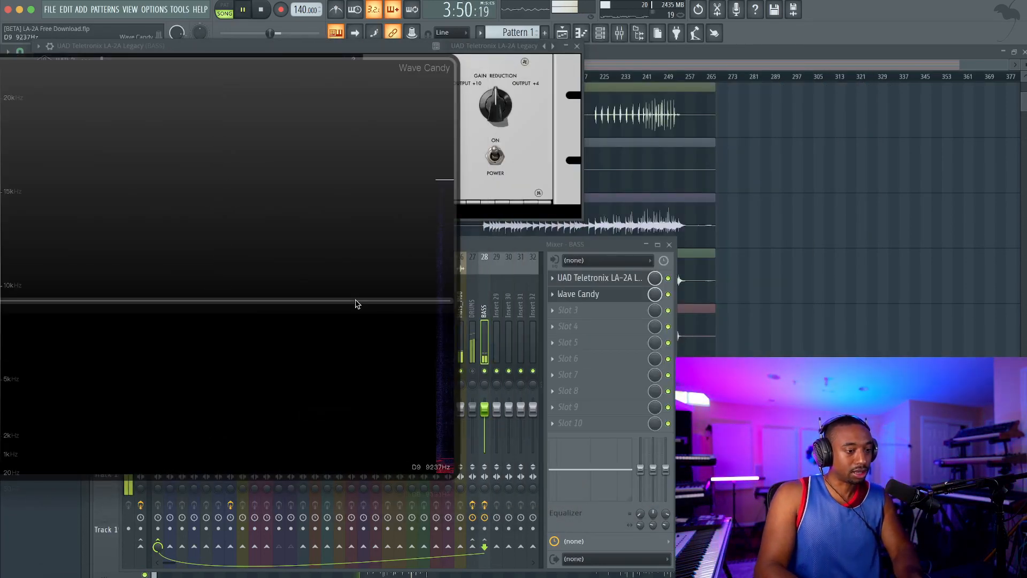
{"action": "left_click", "coordinate": [668, 278]}
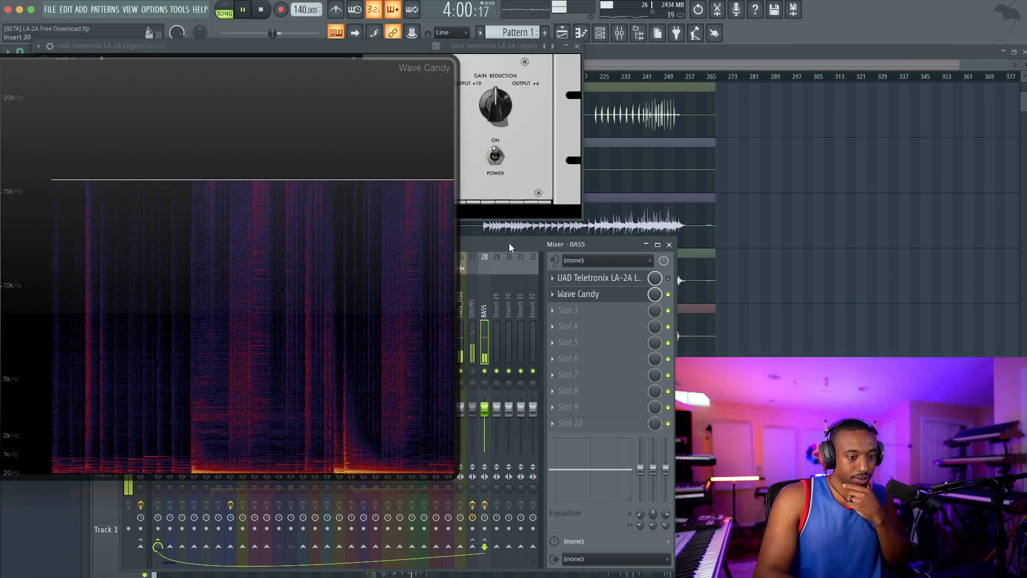
{"action": "left_click_drag", "start_coordinate": [509, 242], "coordinate": [817, 165]}
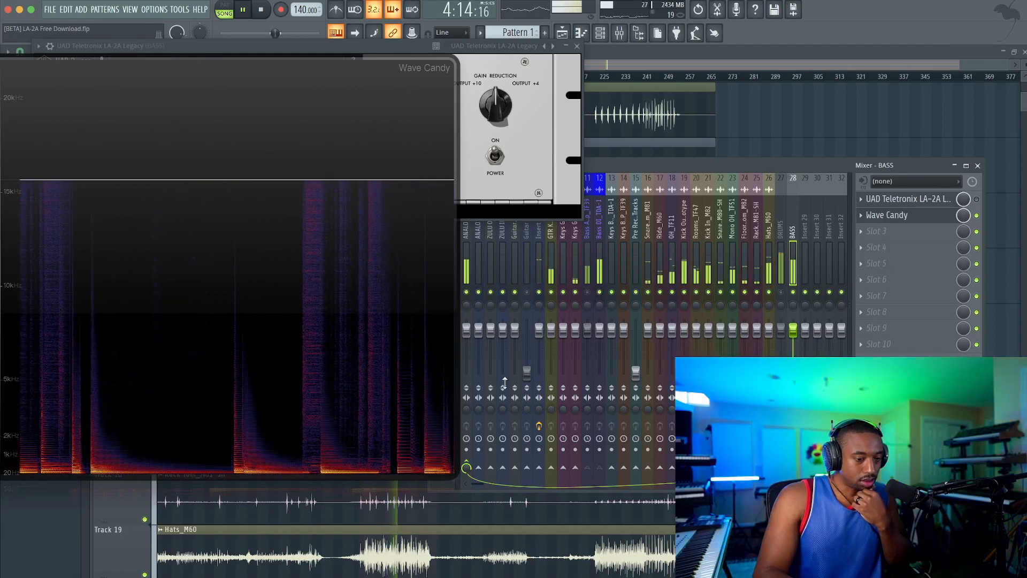
{"action": "left_click", "coordinate": [529, 161]}
{"action": "key", "text": "space"}
- During playback, re-enable the LA-2A on BASS and set its peak reduction to 58 and gain to about 60
{"action": "key", "text": "space"}
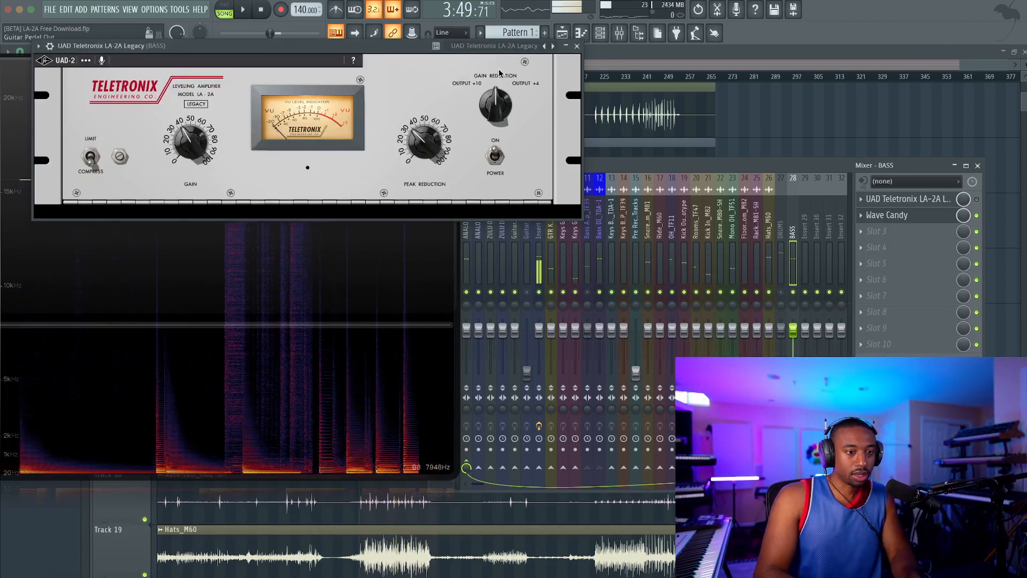
{"action": "left_click", "coordinate": [976, 200]}
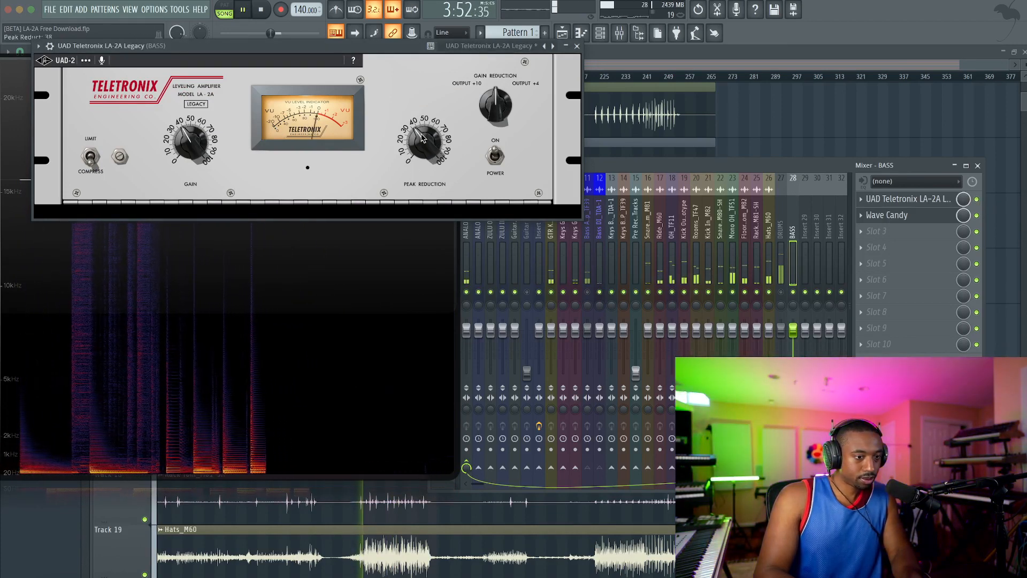
{"action": "left_click_drag", "start_coordinate": [422, 138], "coordinate": [423, 124]}
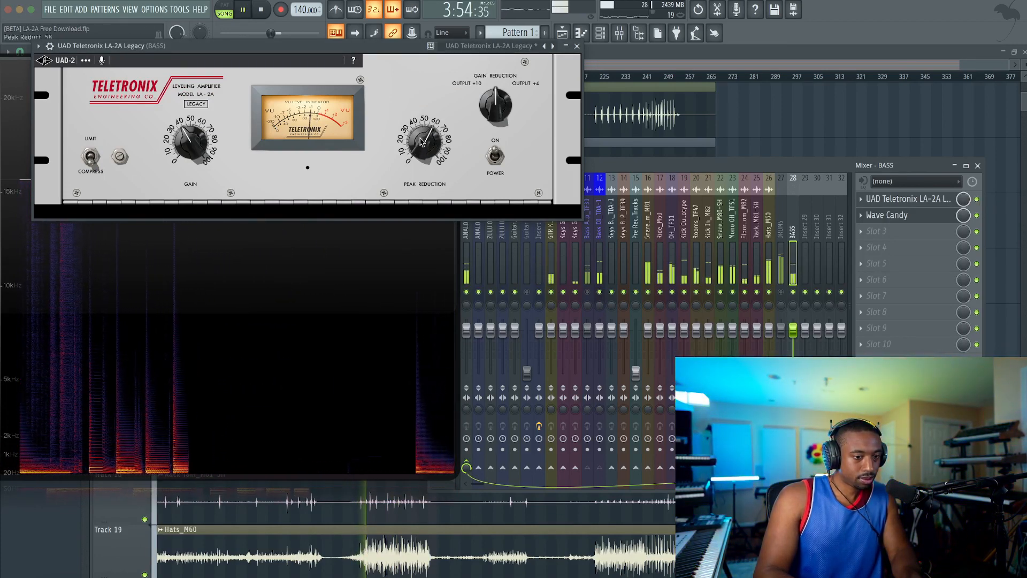
{"action": "left_click_drag", "start_coordinate": [192, 146], "coordinate": [193, 123]}
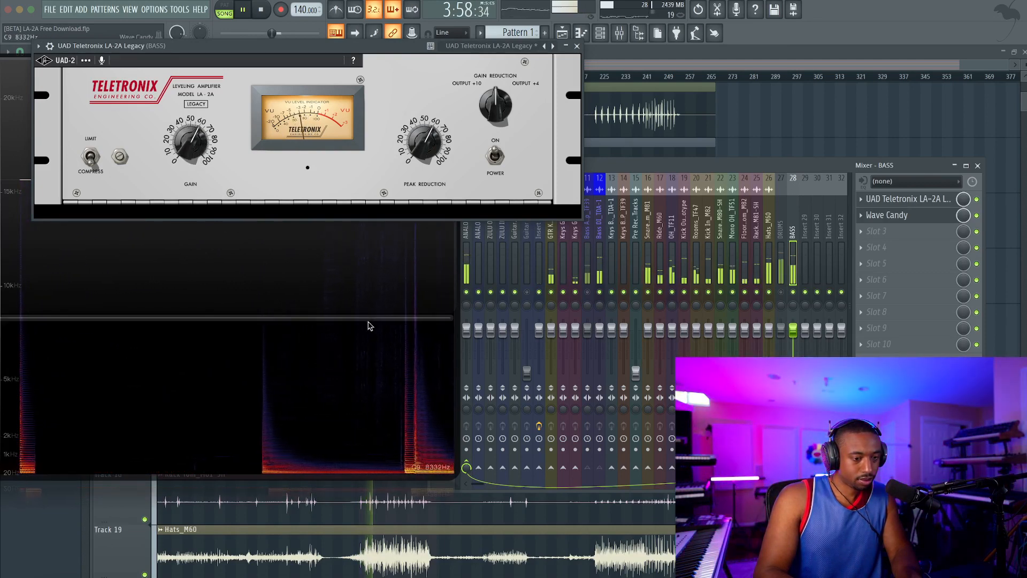
- Replay from the start of the selected section and compare the bass with the LA-2A bypassed and enabled
{"action": "key", "text": "space"}
{"action": "key", "text": "space"}
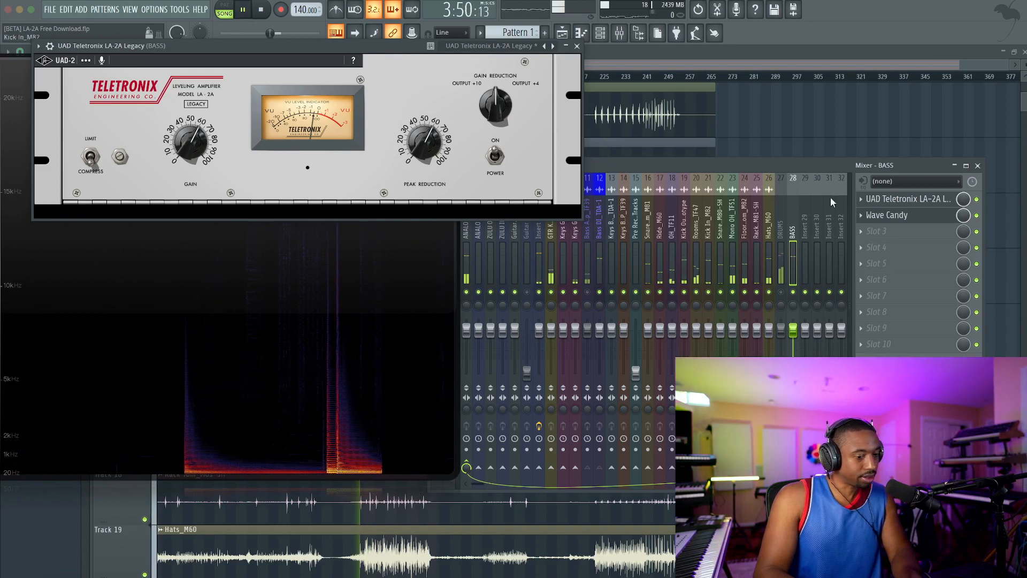
{"action": "left_click", "coordinate": [977, 200]}
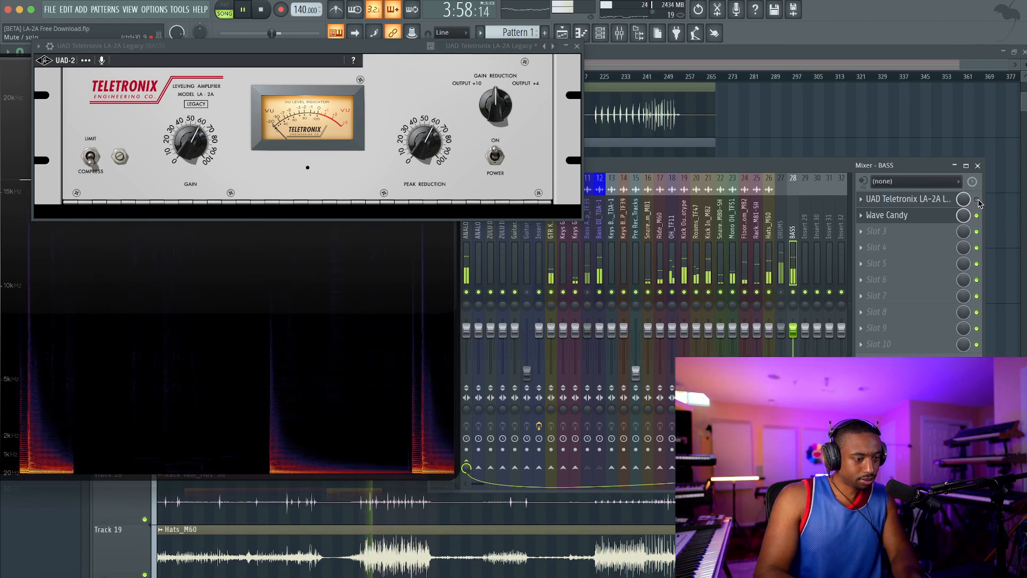
{"action": "left_click", "coordinate": [977, 200]}
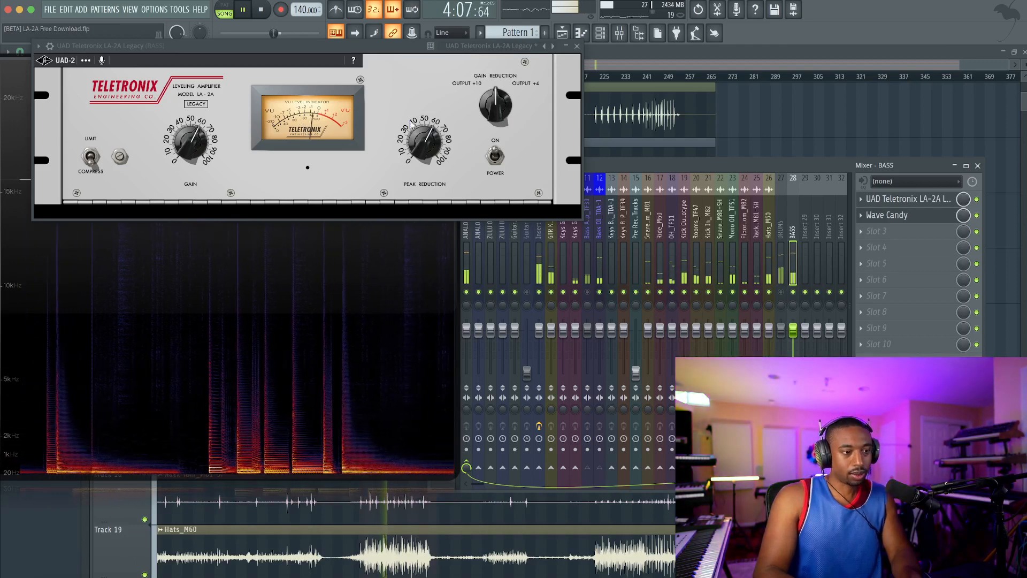
{"action": "key", "text": "space"}
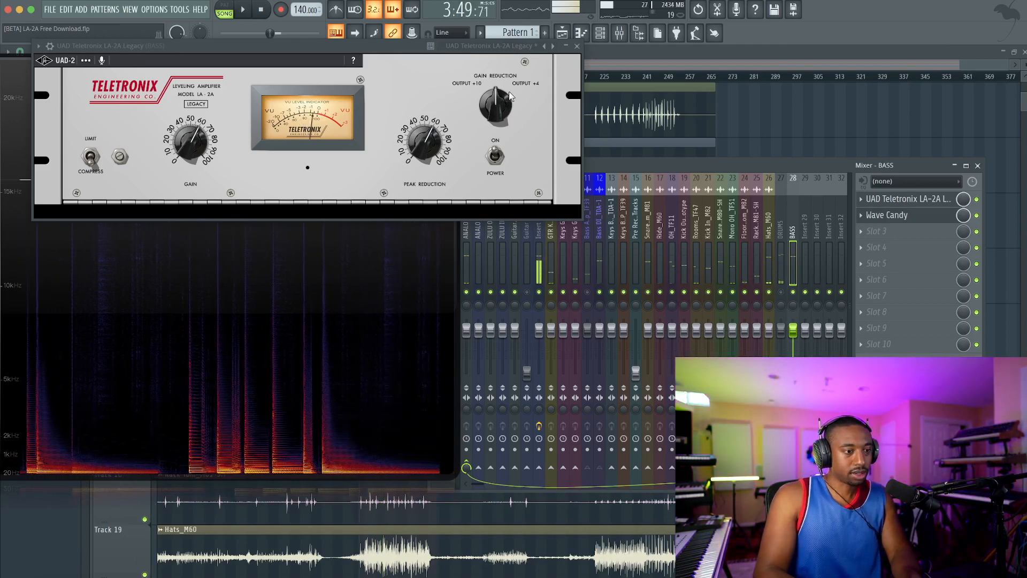
- Reopen the LA-2A on BASS during playback, set its peak reduction to 75 and raise its gain
{"action": "left_click", "coordinate": [577, 47]}
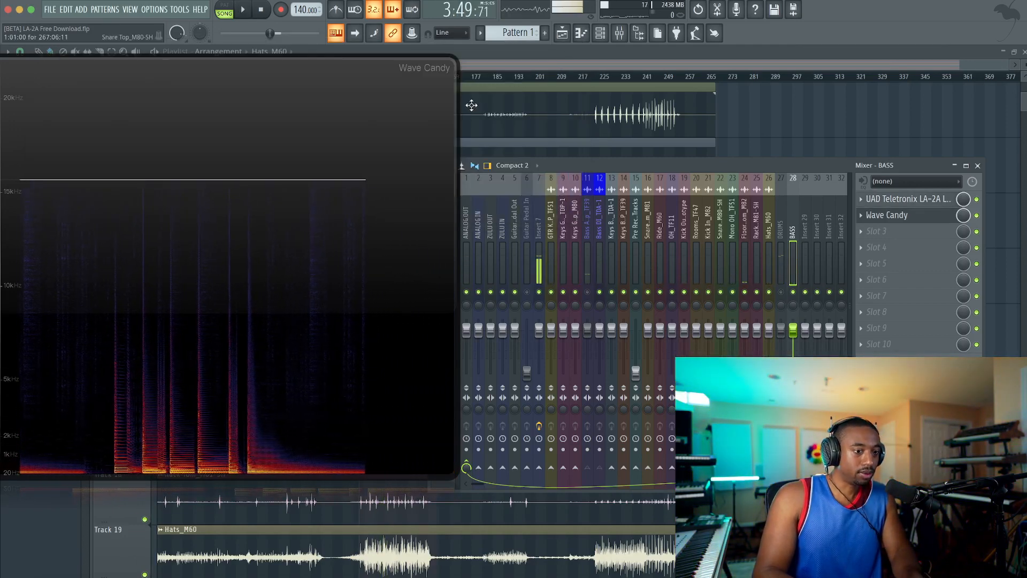
{"action": "key", "text": "space"}
{"action": "left_click", "coordinate": [925, 200]}
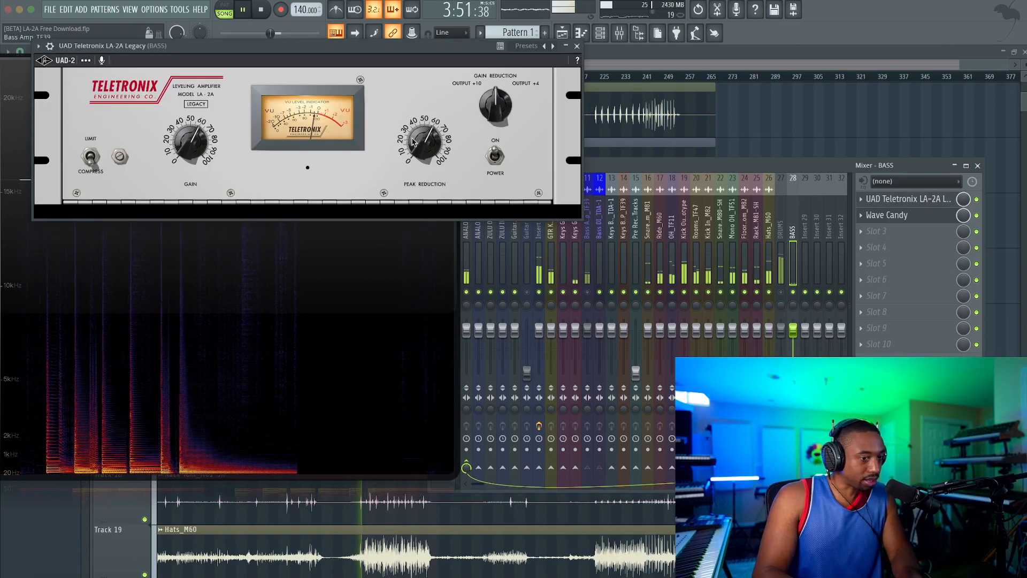
{"action": "left_click_drag", "start_coordinate": [414, 141], "coordinate": [416, 127]}
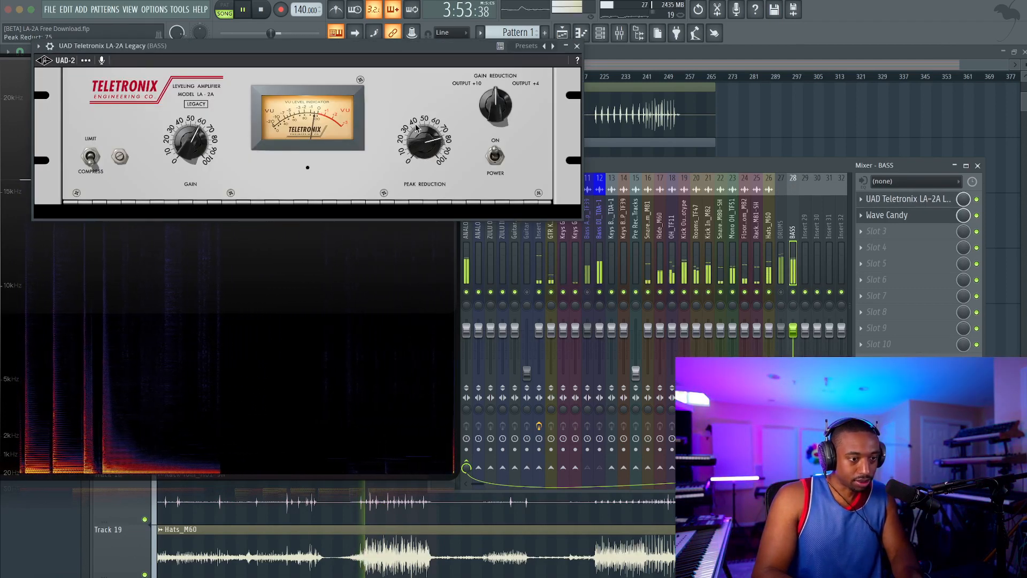
{"action": "left_click_drag", "start_coordinate": [189, 140], "coordinate": [194, 139]}
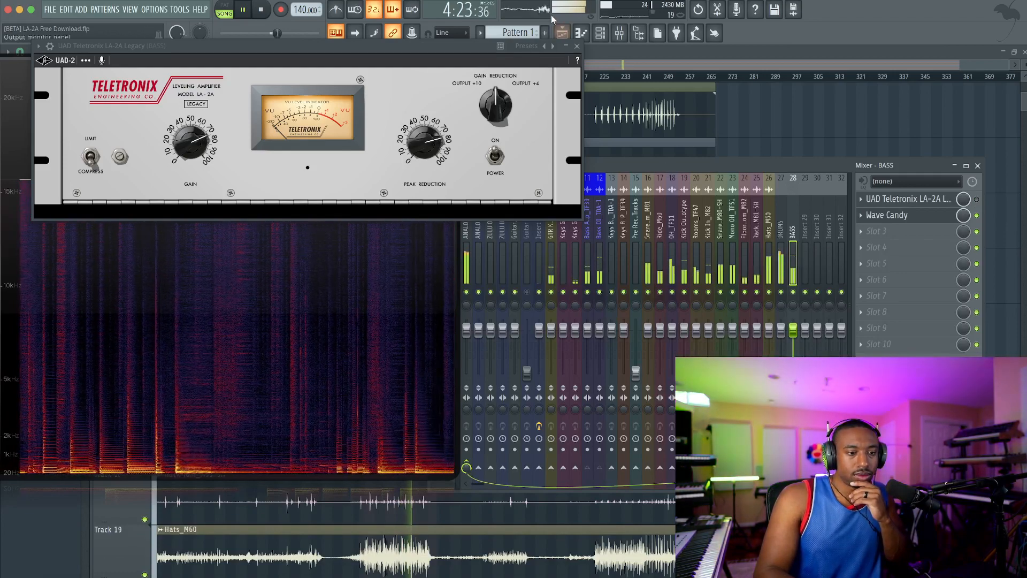
- Lower the BASS LA-2A's gain slightly while the mix plays, and close its window and the mixer
{"action": "left_click_drag", "start_coordinate": [478, 50], "coordinate": [478, 110]}
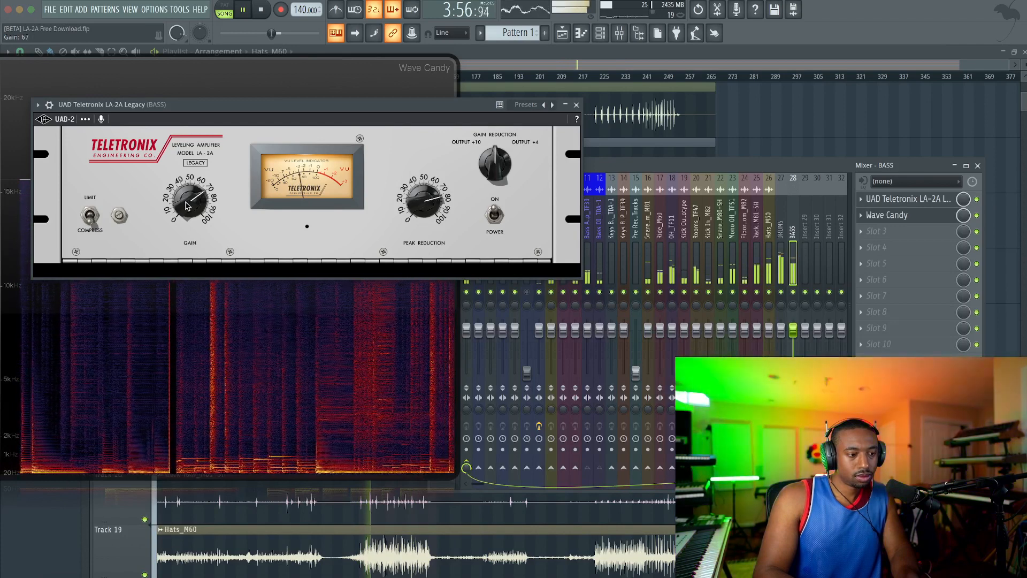
{"action": "left_click_drag", "start_coordinate": [187, 203], "coordinate": [188, 208]}
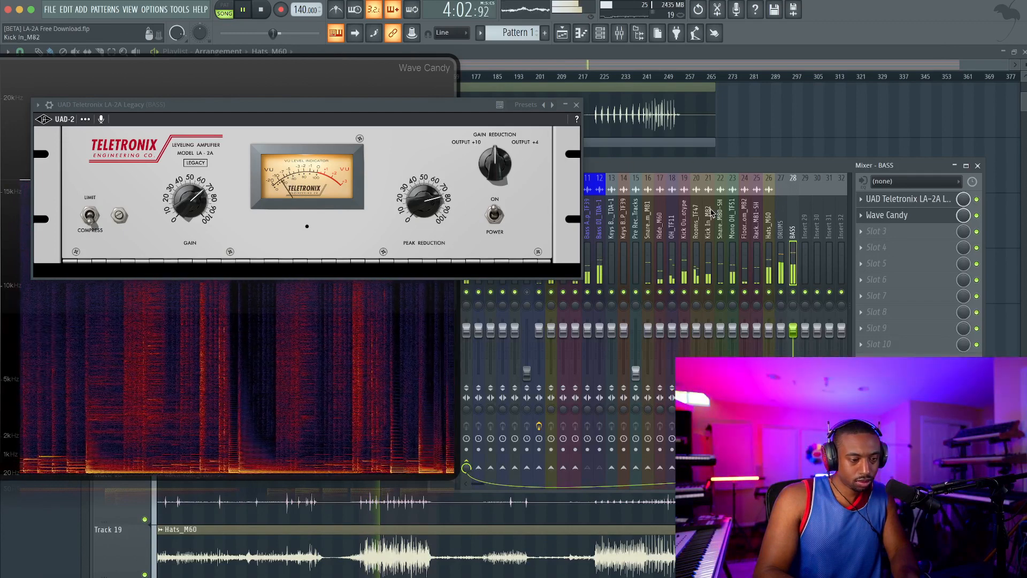
{"action": "left_click", "coordinate": [577, 105]}
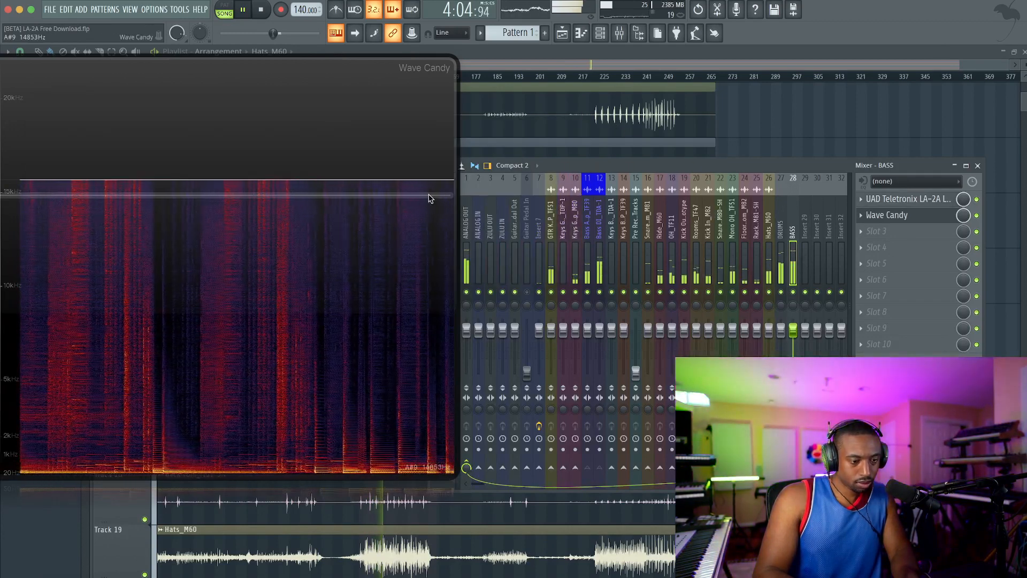
{"action": "key", "text": "space"}
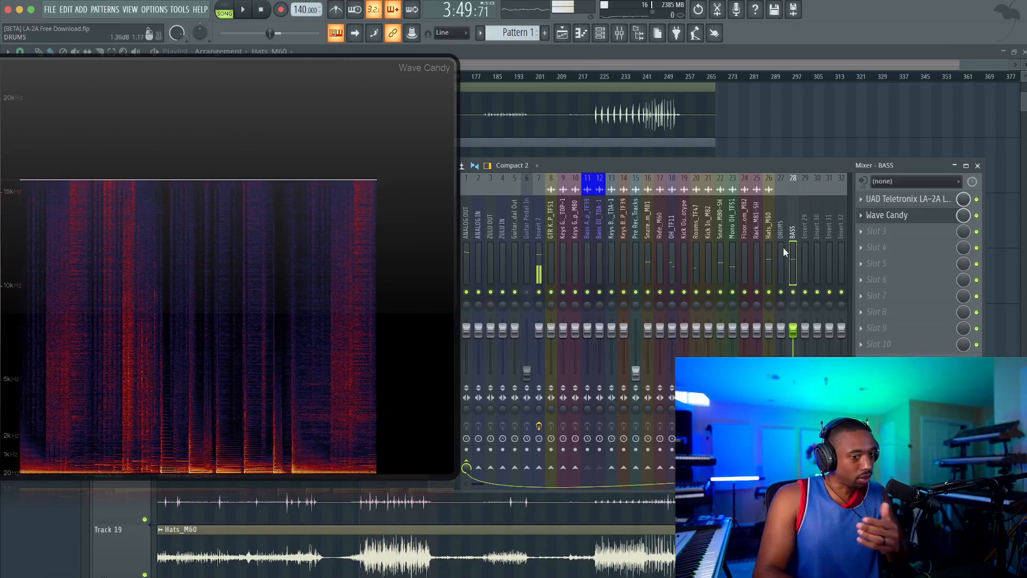
{"action": "key", "text": "F9"}
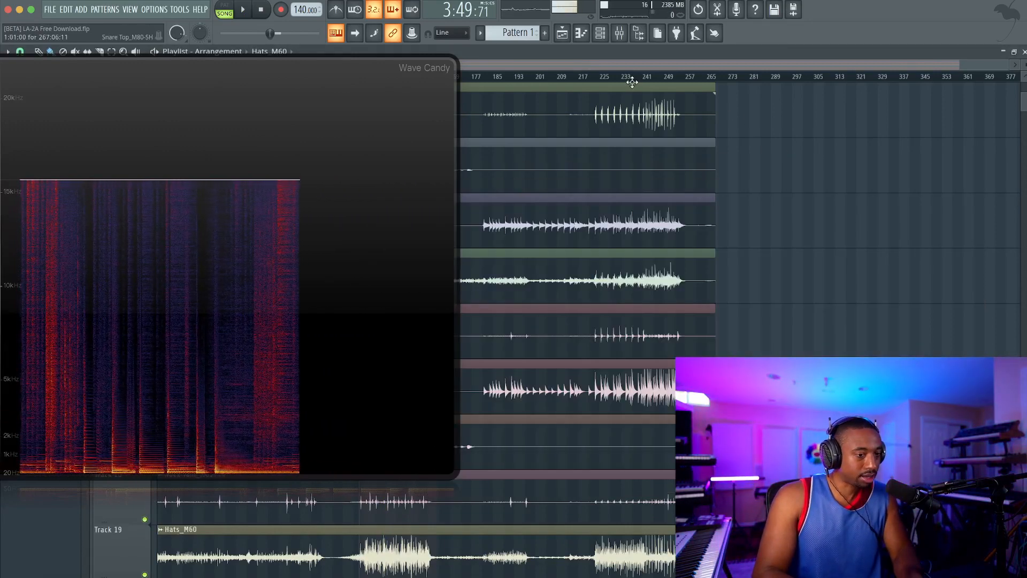
- Shrink the Wave Candy analyser out of the way and play the selected section with only the playlist showing
{"action": "left_click", "coordinate": [615, 39]}
{"action": "left_click", "coordinate": [403, 146]}
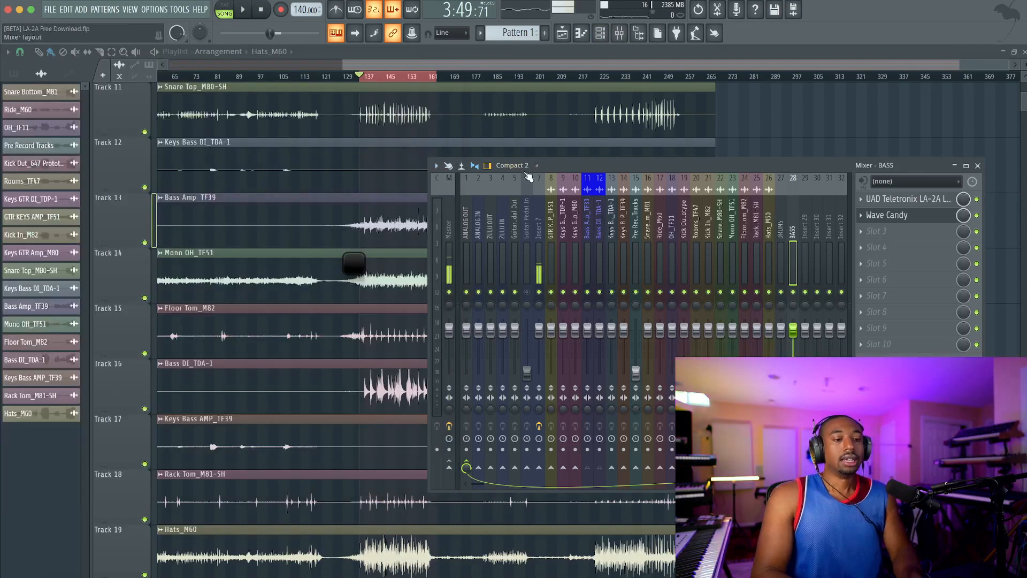
{"action": "key", "text": "F9"}
{"action": "key", "text": "space"}
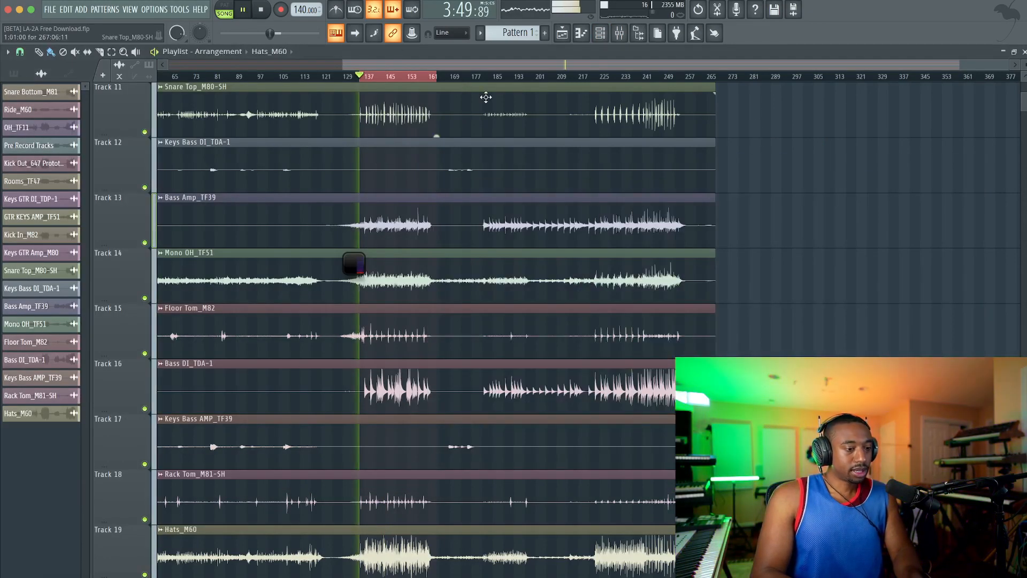
- With the mixer open during playback, solo Hats_M60, Floor Tom_M82 and Mono OH_TF51 in turn, keeping Mono OH_TF51 soloed
{"action": "left_click", "coordinate": [623, 38]}
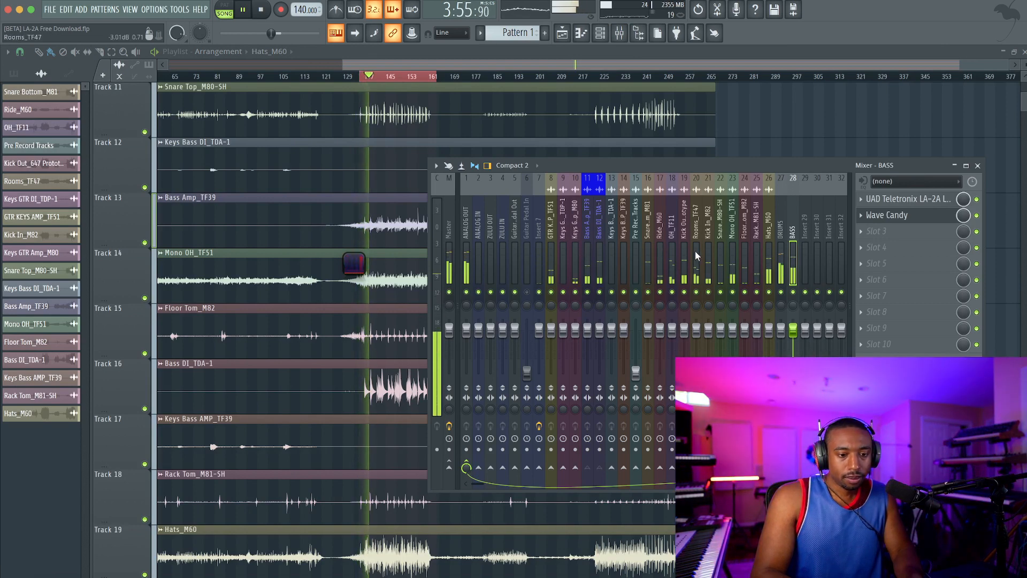
{"action": "right_click", "coordinate": [769, 291]}
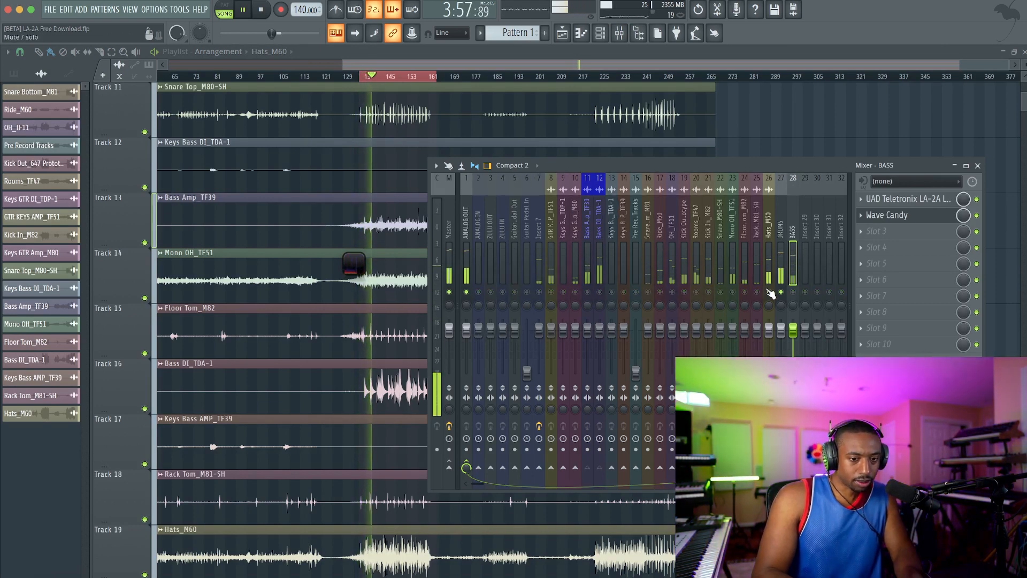
{"action": "right_click", "coordinate": [745, 291]}
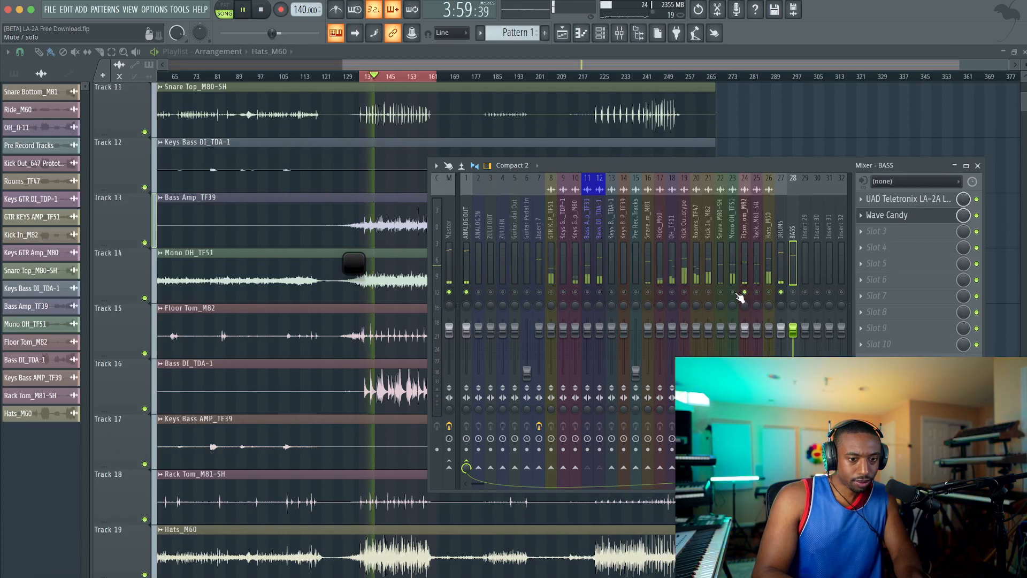
{"action": "left_click", "coordinate": [732, 246]}
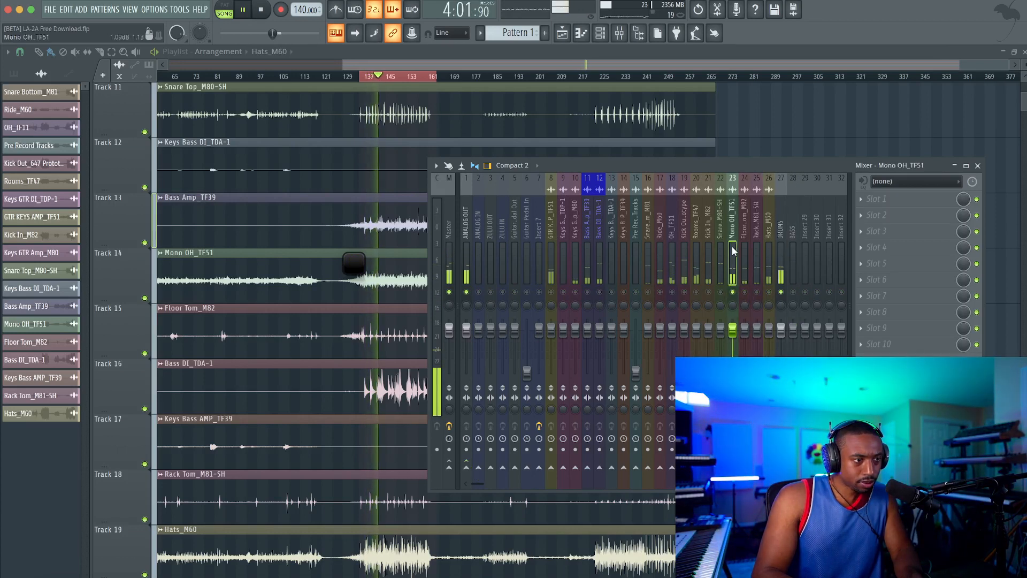
- Unmute Rooms_TF47, Kick In_M82, Snare Top_M80-SH and Insert 7 alongside Mono OH_TF51, and play the section again
{"action": "left_click", "coordinate": [696, 292]}
{"action": "left_click", "coordinate": [707, 292]}
{"action": "key", "text": "space"}
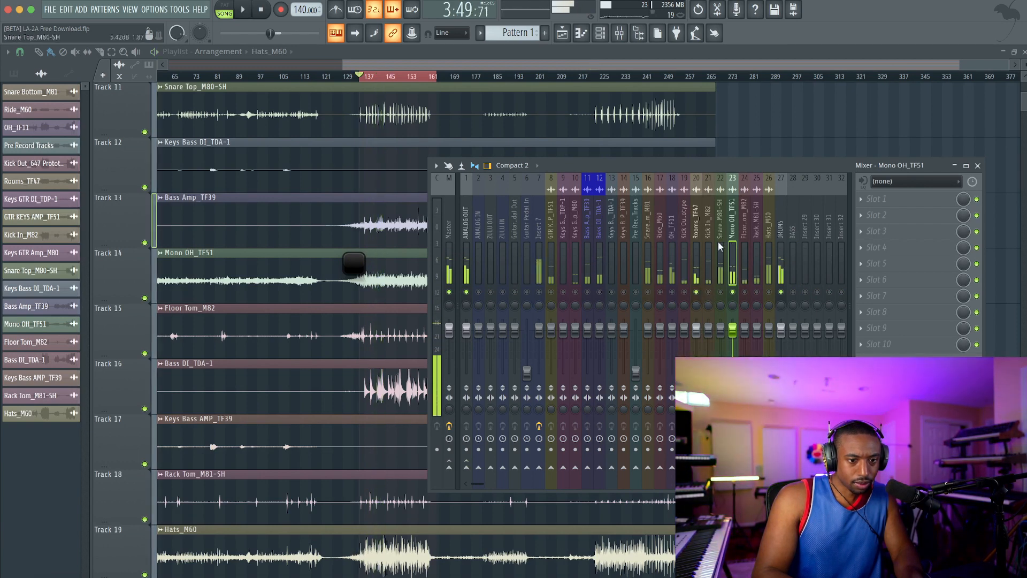
{"action": "key", "text": "space"}
{"action": "key", "text": "space"}
{"action": "left_click", "coordinate": [539, 292]}
{"action": "key", "text": "space"}
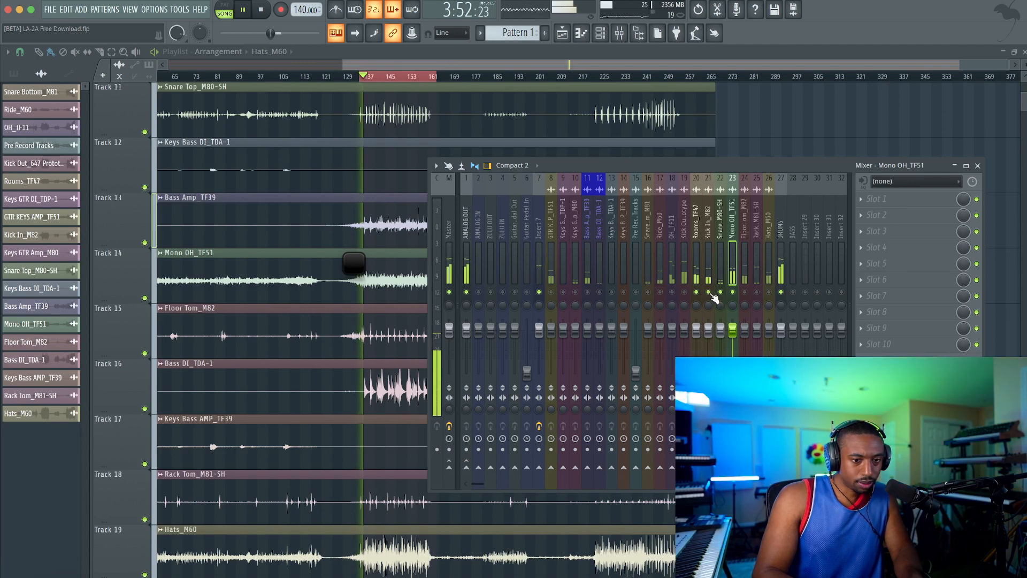
- Unmute OH_TF11, Kick Out and Ride_M60, and route the tracks from Ride_M60 through Mono OH_TF51 to Insert 29
{"action": "left_click_drag", "start_coordinate": [698, 236], "coordinate": [731, 242]}
{"action": "key", "text": "space"}
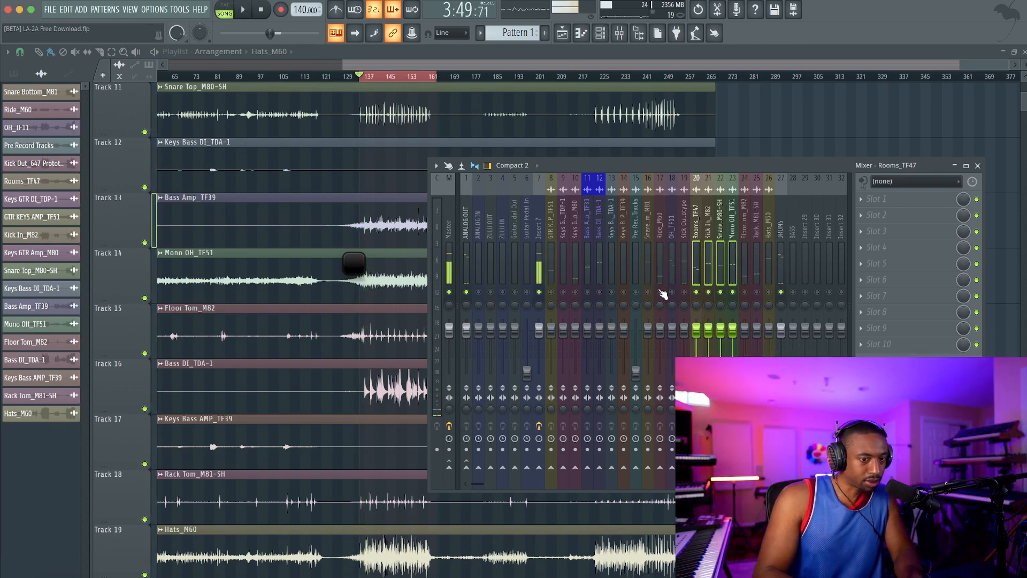
{"action": "key", "text": "space"}
{"action": "left_click", "coordinate": [672, 292]}
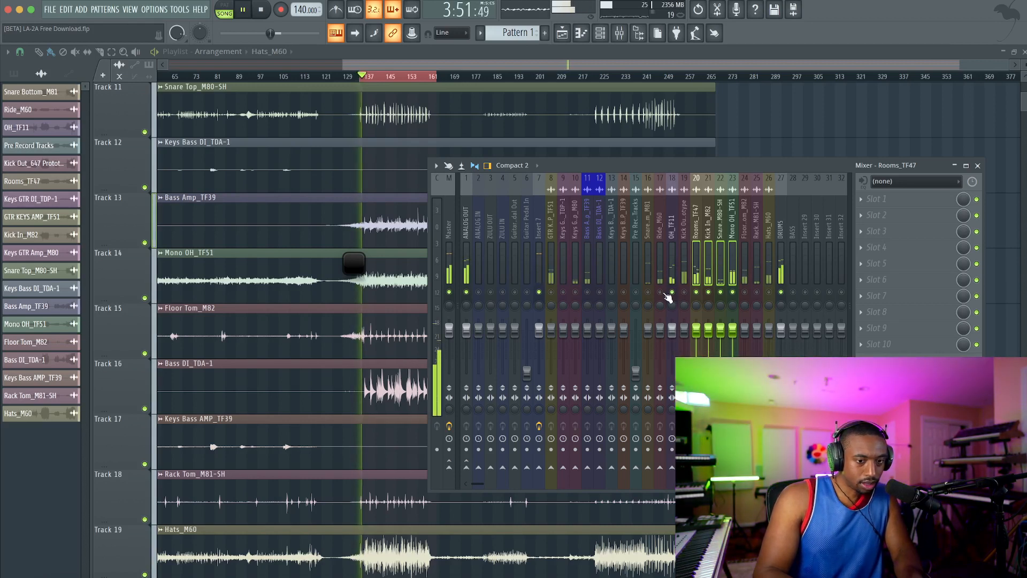
{"action": "left_click_drag", "start_coordinate": [662, 236], "coordinate": [733, 249]}
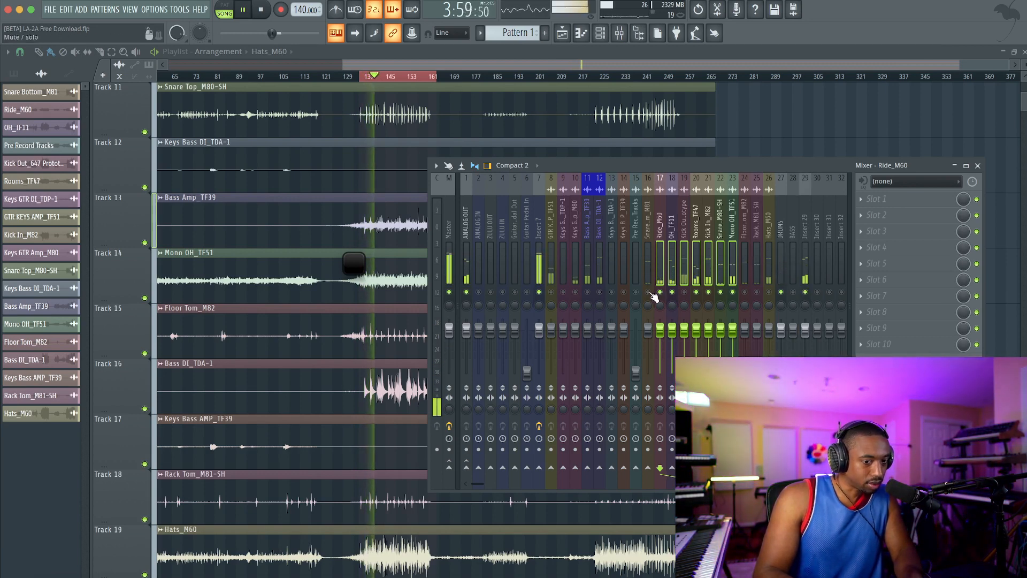
{"action": "left_click", "coordinate": [648, 260]}
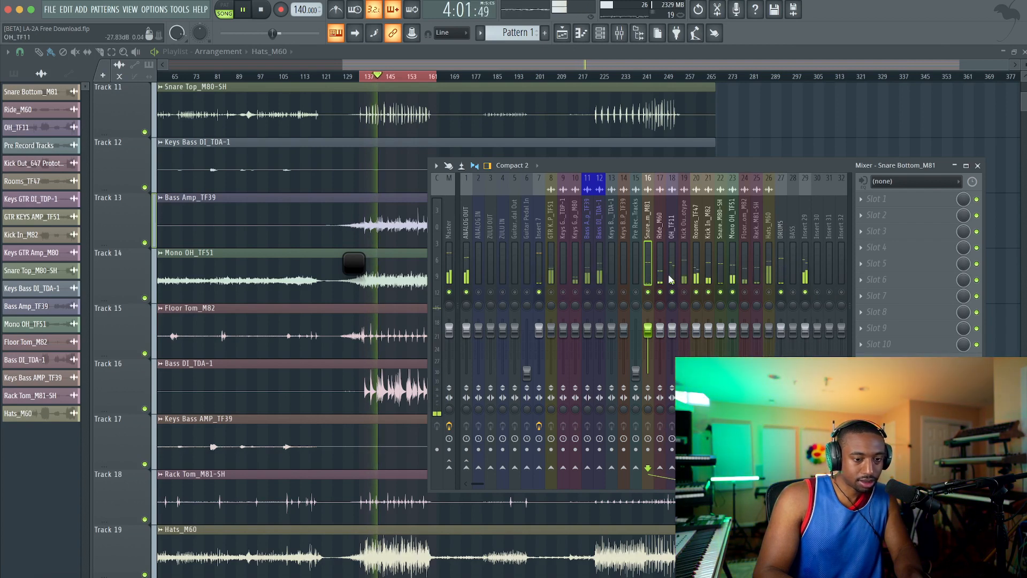
- Load UAD Teletronix LA-2A Legacy on Insert 29, set its peak reduction to about 60 and uncover the mixer
{"action": "left_click", "coordinate": [810, 248]}
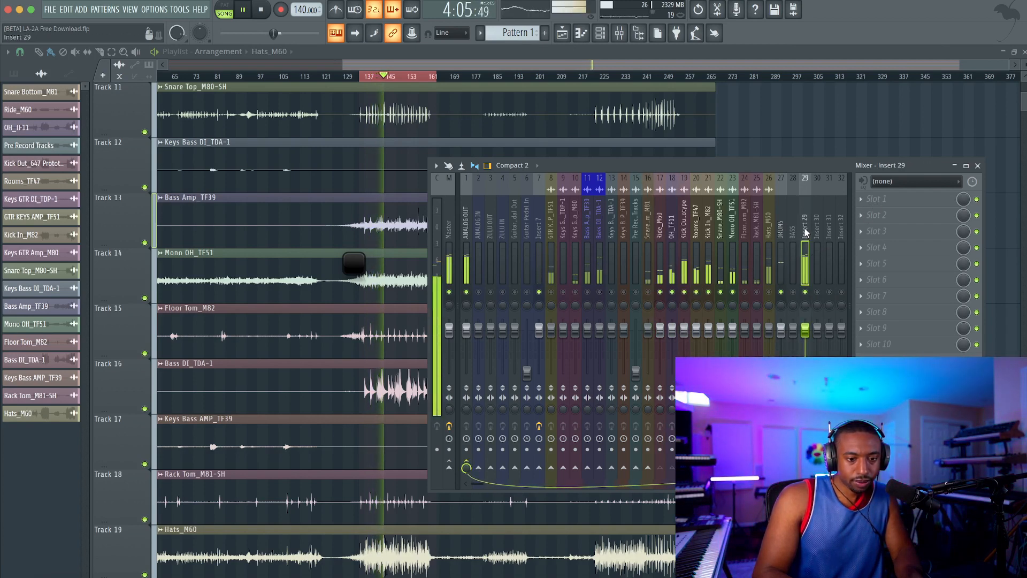
{"action": "left_click", "coordinate": [879, 200]}
{"action": "mouse_move", "coordinate": [875, 213]}
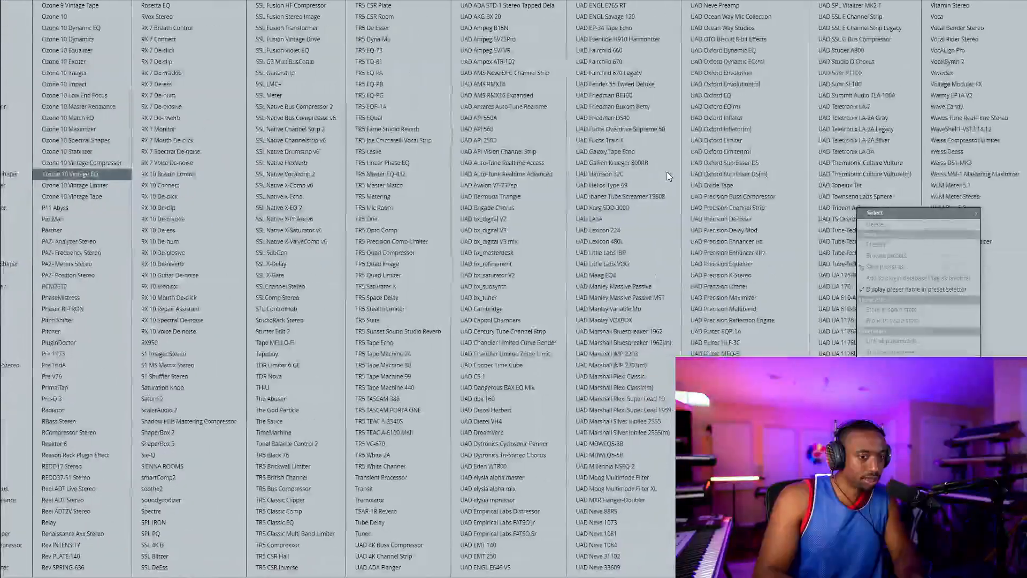
{"action": "left_click", "coordinate": [856, 128]}
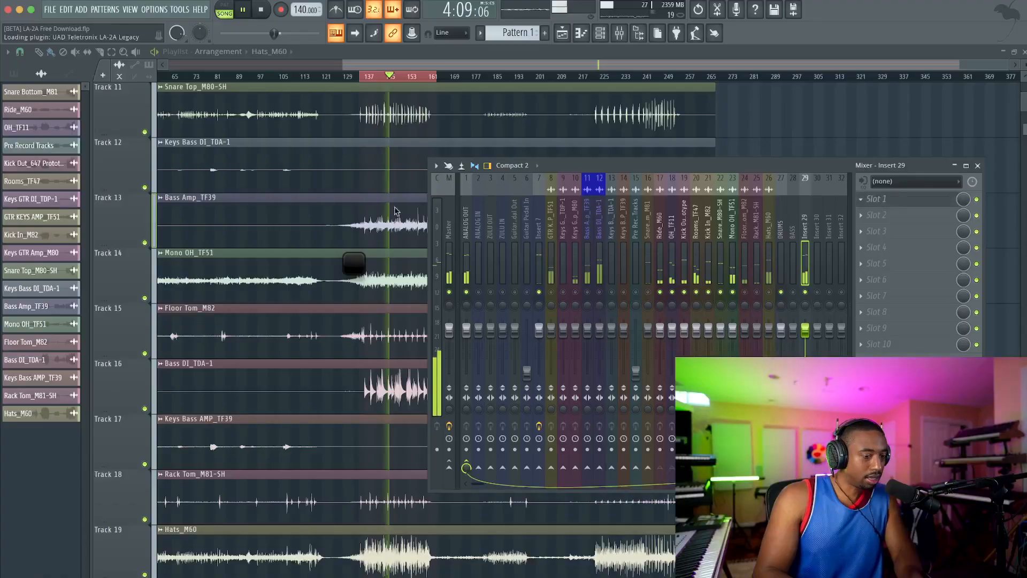
{"action": "left_click_drag", "start_coordinate": [450, 179], "coordinate": [450, 150]}
{"action": "key", "text": "space"}
{"action": "left_click_drag", "start_coordinate": [771, 168], "coordinate": [540, 226]}
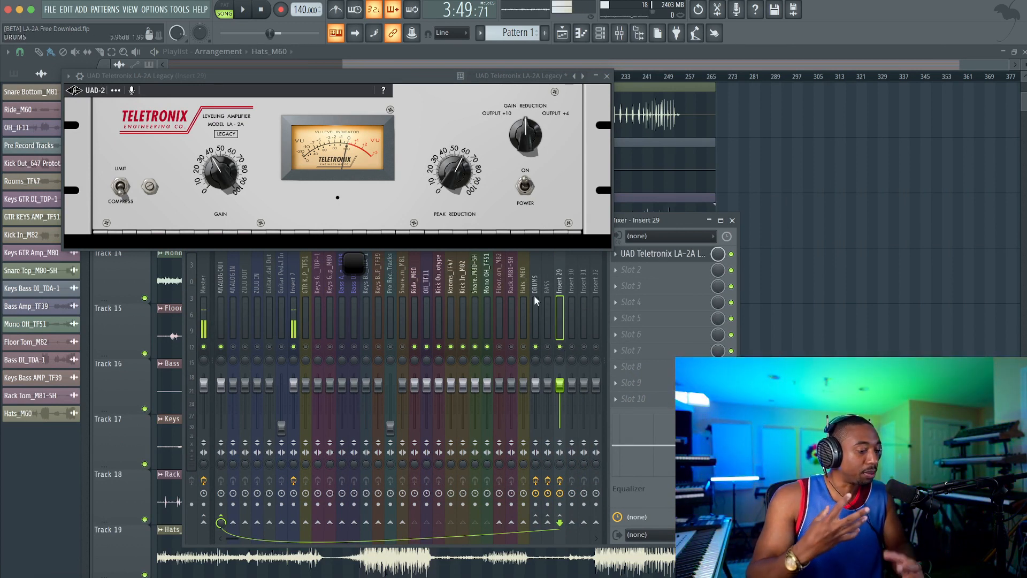
- While the section plays, raise the Insert 29 LA-2A's gain to about 60 and lower the GTR KEYS AMP_TF51 fader slightly
{"action": "key", "text": "space"}
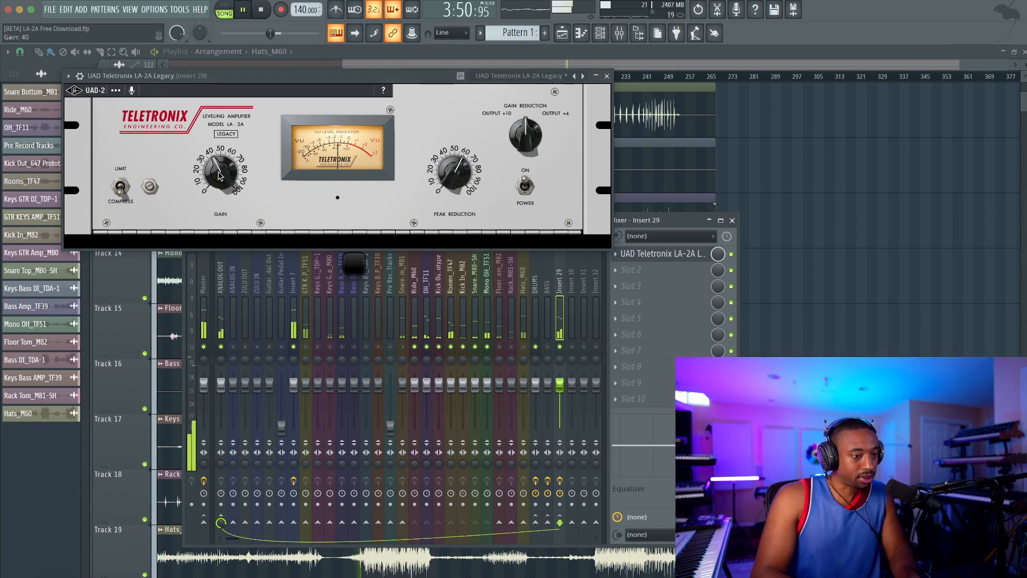
{"action": "left_click_drag", "start_coordinate": [220, 163], "coordinate": [222, 162]}
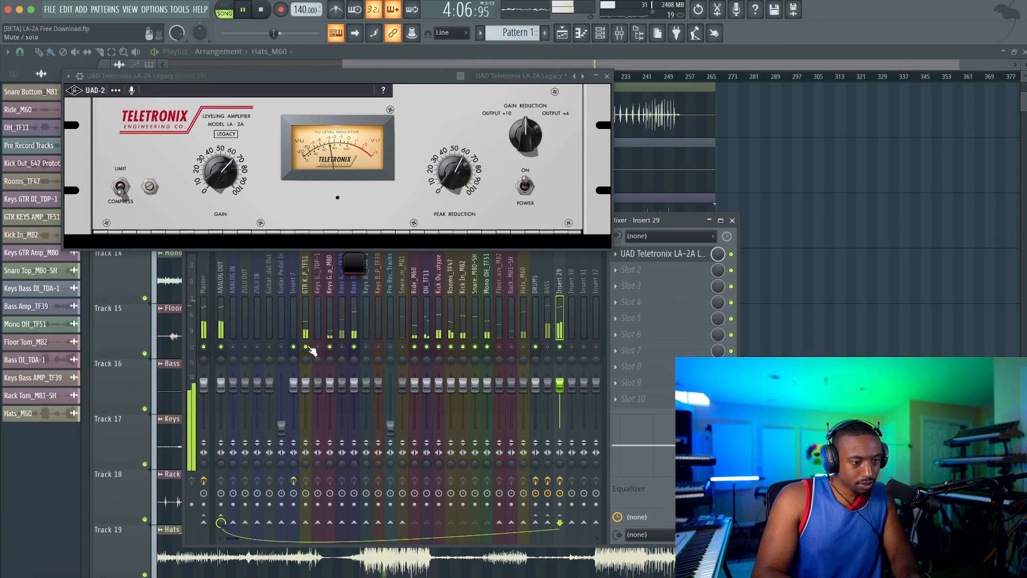
{"action": "left_click", "coordinate": [305, 388]}
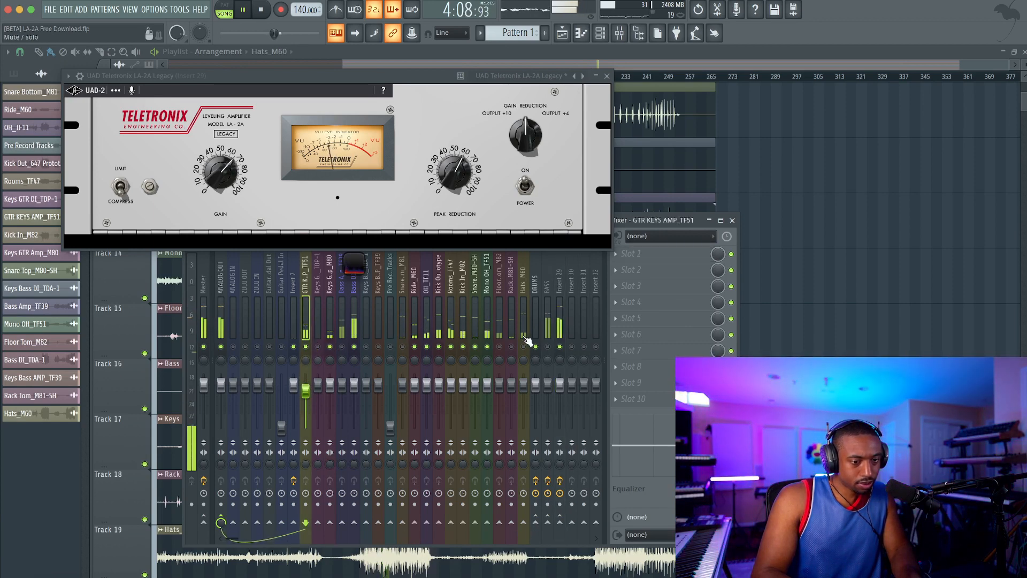
{"action": "key", "text": "space"}
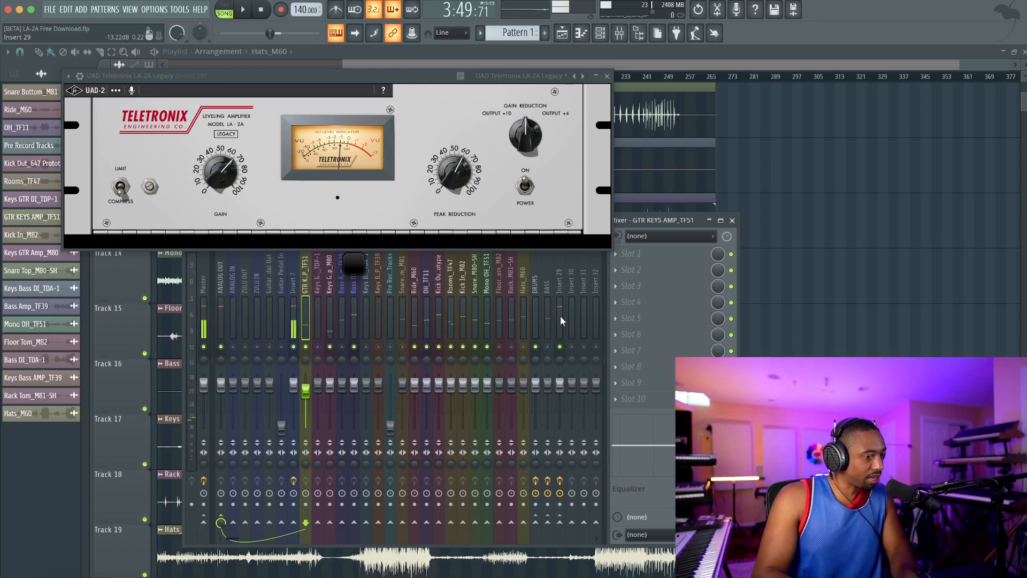
- Select Insert 29 and replay the section to hear the compressed drums in the mix
{"action": "key", "text": "space"}
{"action": "left_click", "coordinate": [560, 320]}
{"action": "key", "text": "space"}
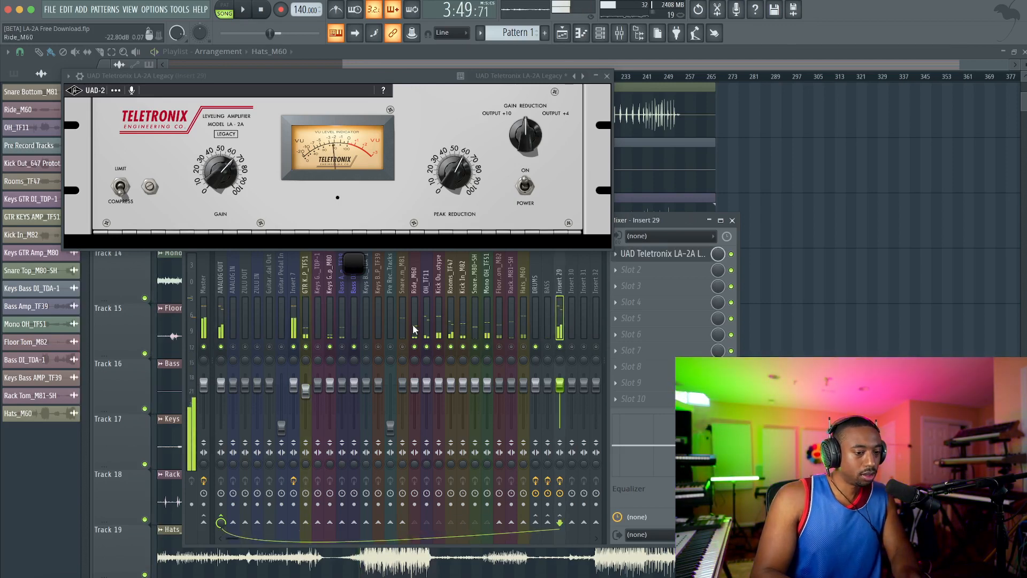
{"action": "key", "text": "space"}
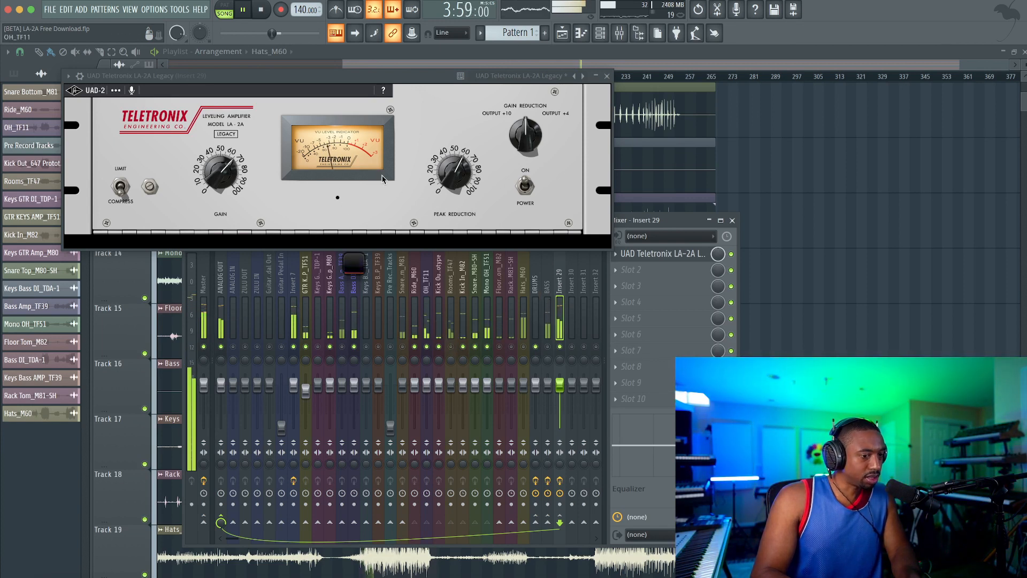
- During playback, set the Insert 29 LA-2A's peak reduction to about 70 and gain to about 75, and stop playback
{"action": "left_click", "coordinate": [455, 171]}
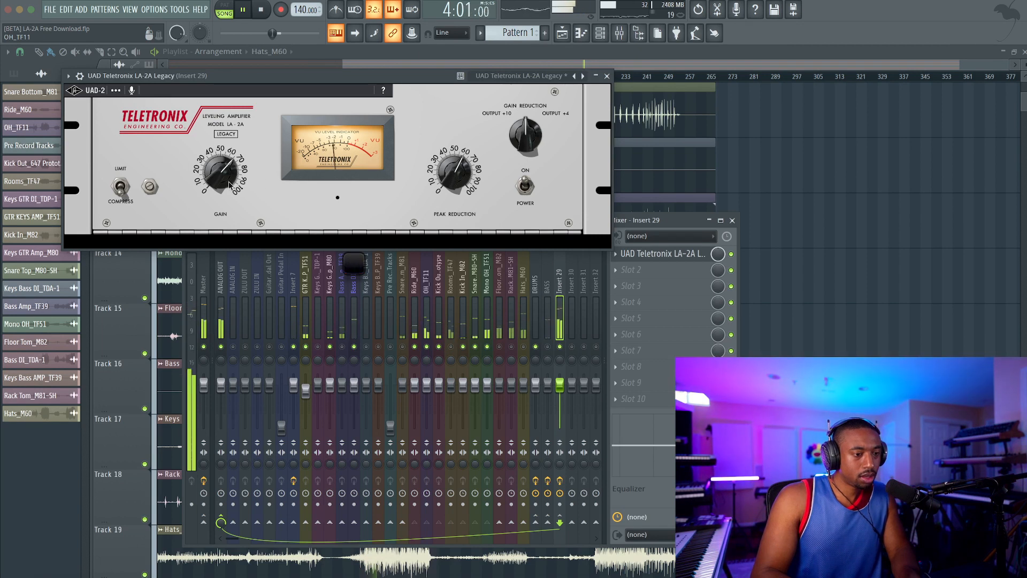
{"action": "left_click_drag", "start_coordinate": [223, 182], "coordinate": [224, 172]}
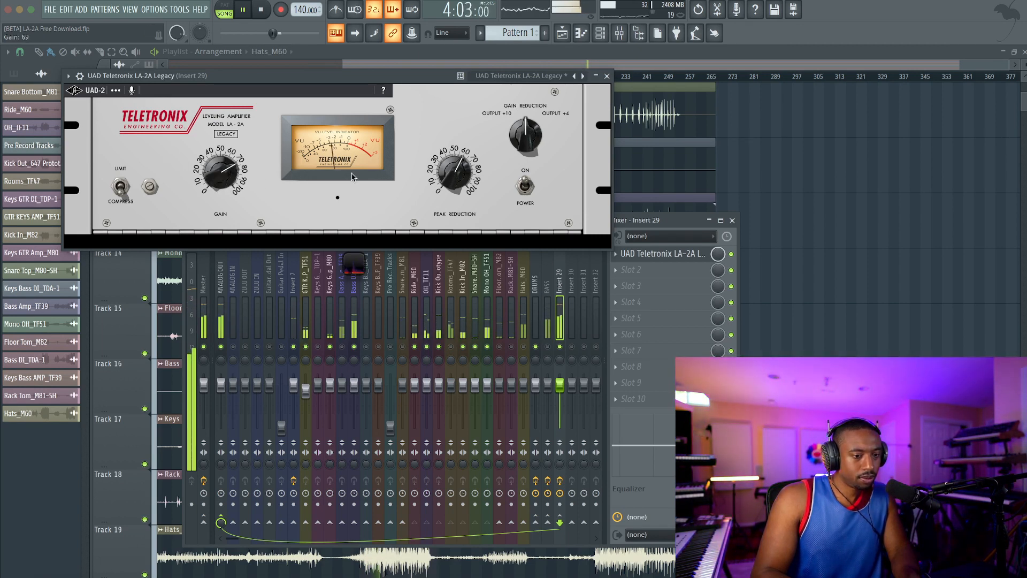
{"action": "left_click_drag", "start_coordinate": [450, 187], "coordinate": [457, 174]}
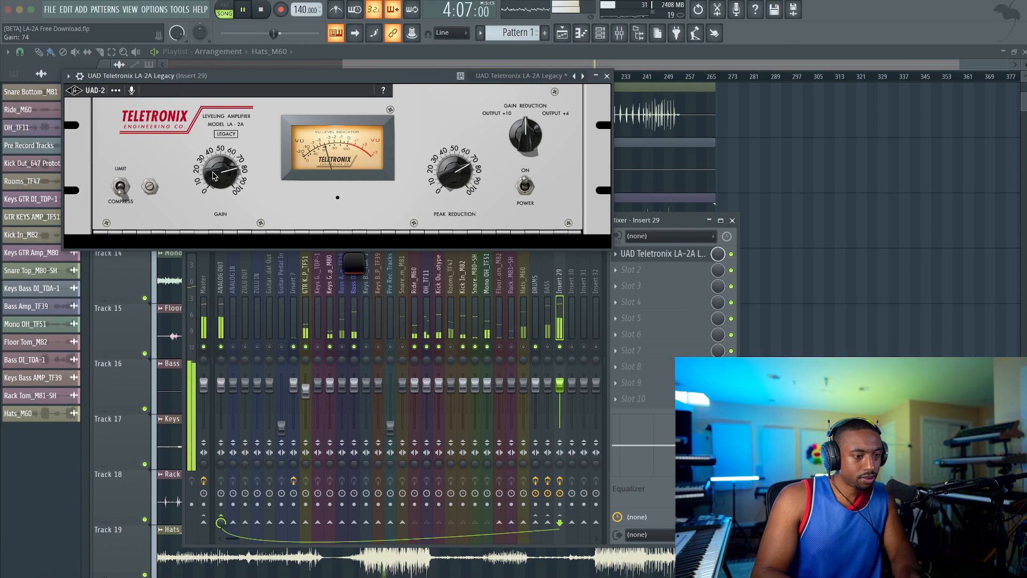
{"action": "left_click_drag", "start_coordinate": [213, 172], "coordinate": [221, 178]}
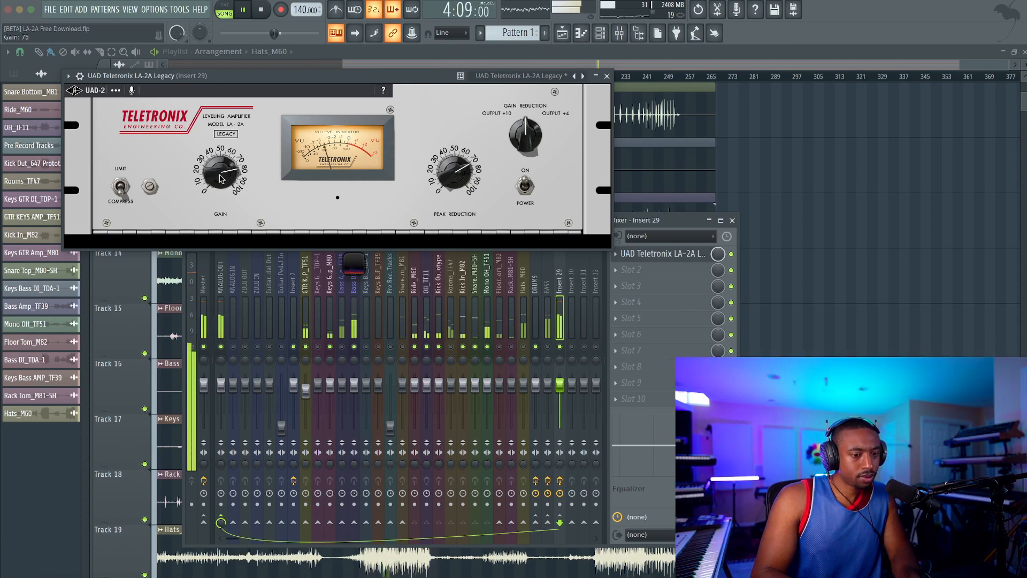
{"action": "key", "text": "space"}
- Toggle FabFilter Pro-L 2 on the Master track and load KClip3 in the first effect slot of ANALOG OUT
{"action": "left_click", "coordinate": [204, 284]}
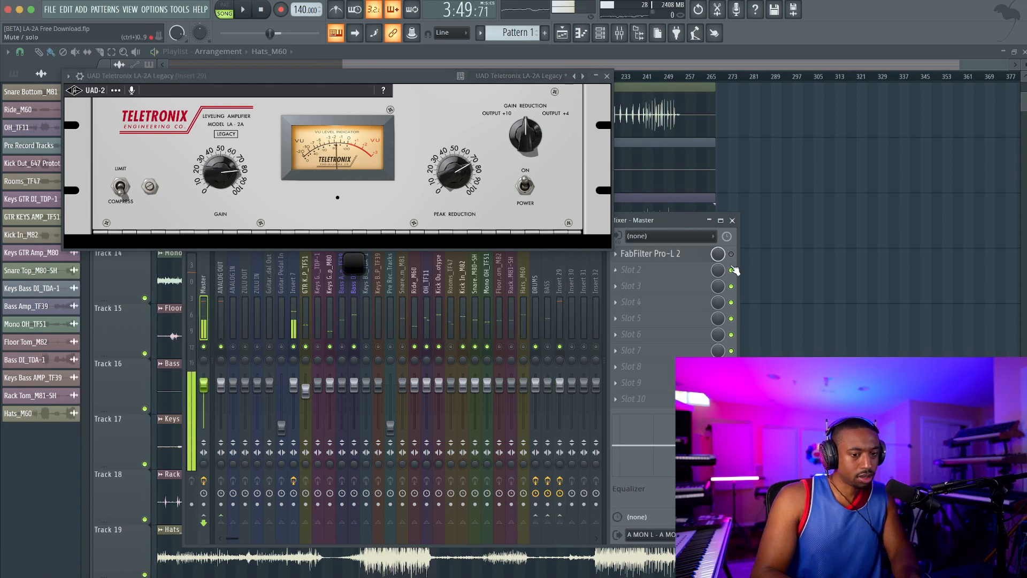
{"action": "left_click", "coordinate": [731, 254]}
{"action": "left_click", "coordinate": [223, 304]}
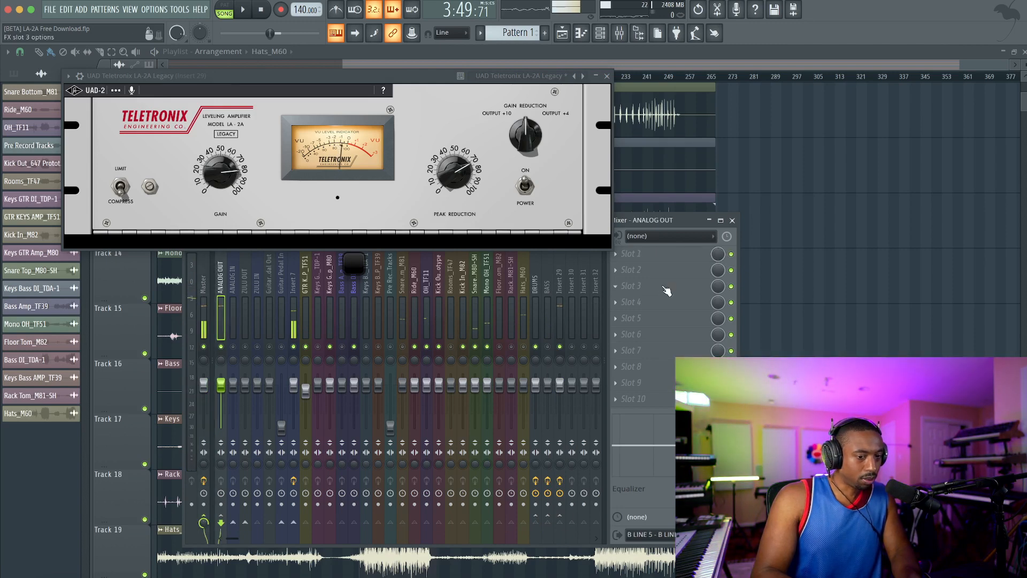
{"action": "left_click", "coordinate": [659, 257]}
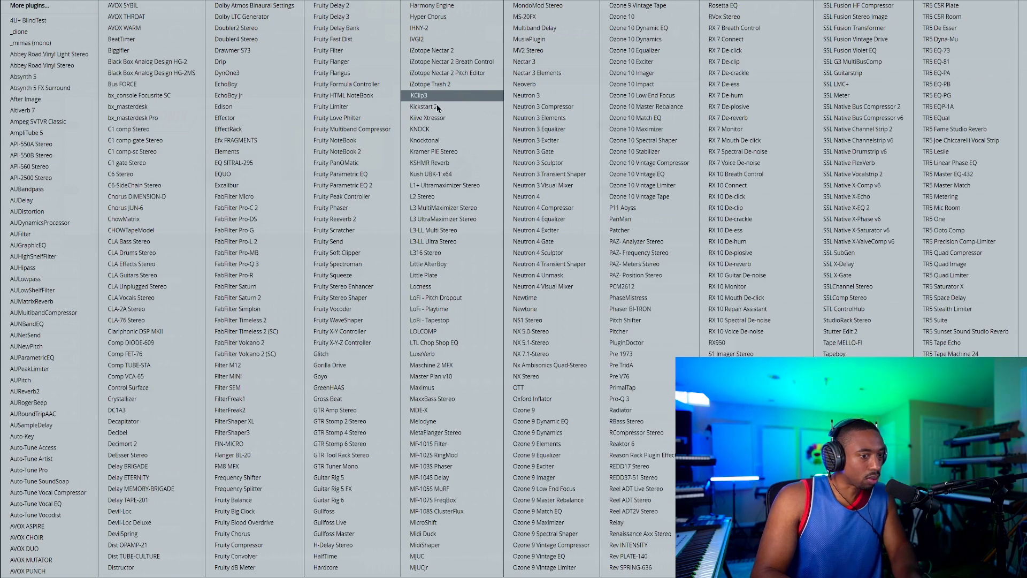
{"action": "key", "text": "Return"}
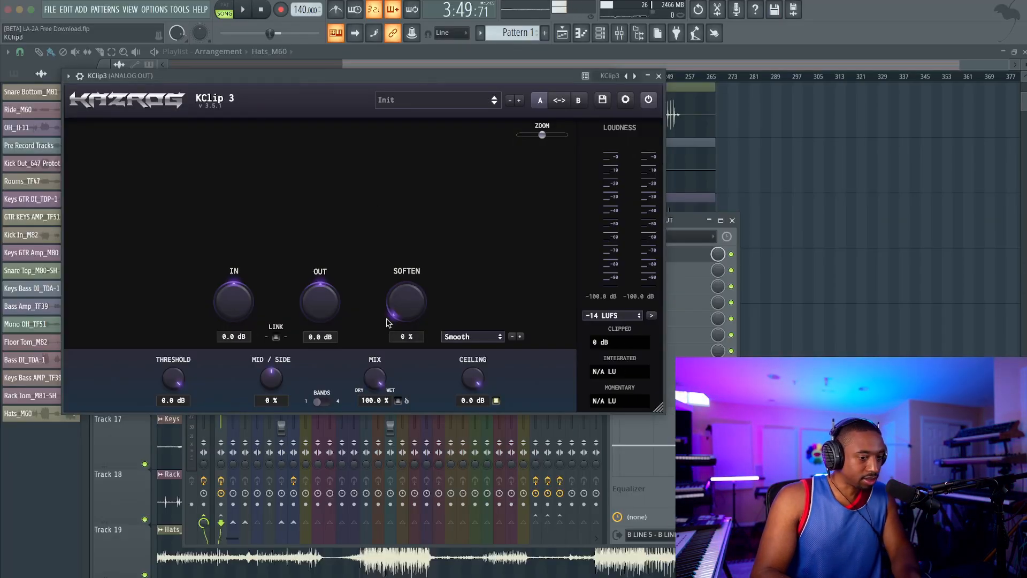
- Play the section, set KClip3's soften to 100% and close its window
{"action": "key", "text": "space"}
{"action": "left_click_drag", "start_coordinate": [412, 300], "coordinate": [453, 146]}
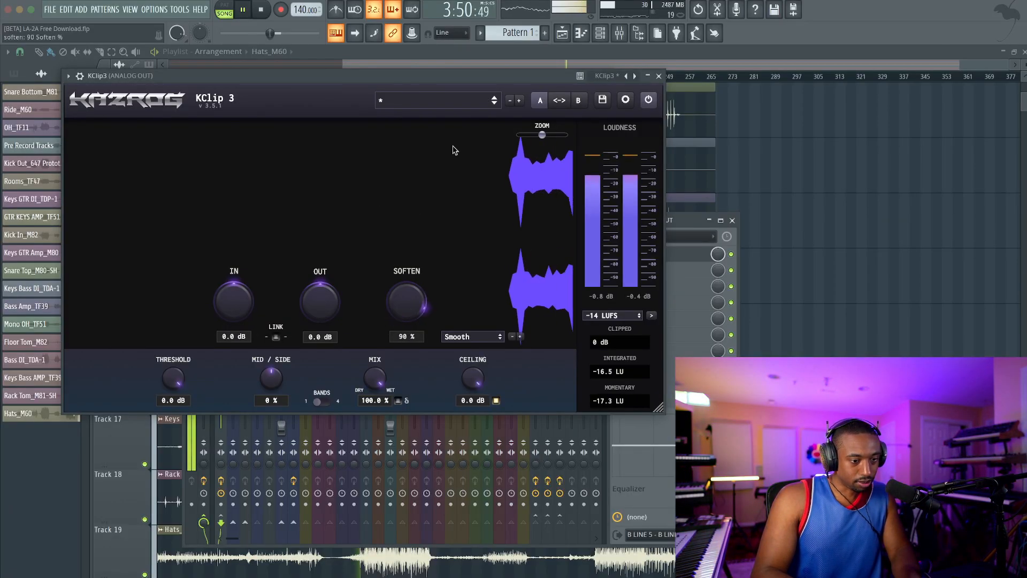
{"action": "left_click_drag", "start_coordinate": [414, 289], "coordinate": [412, 67]}
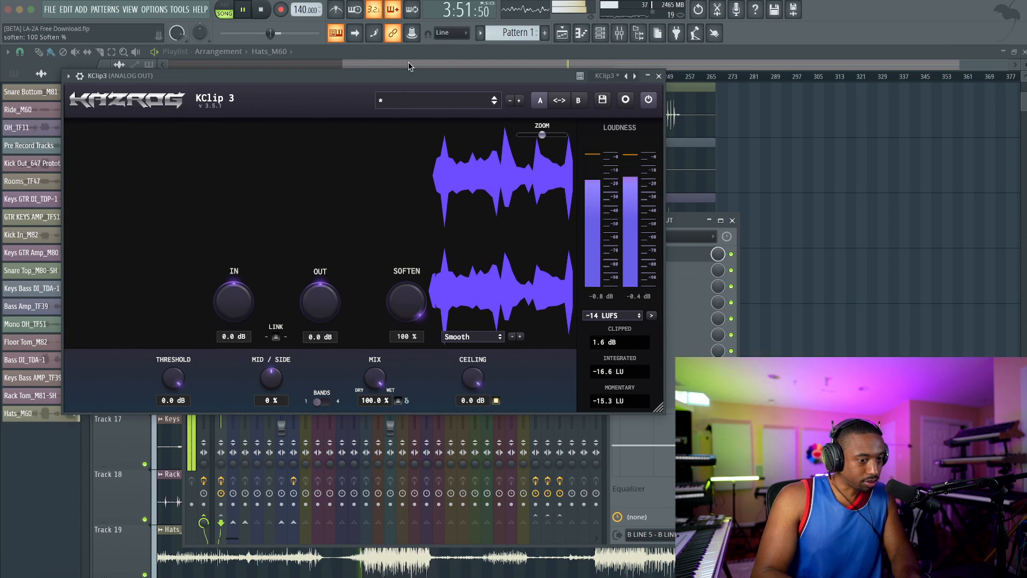
{"action": "left_click", "coordinate": [659, 76]}
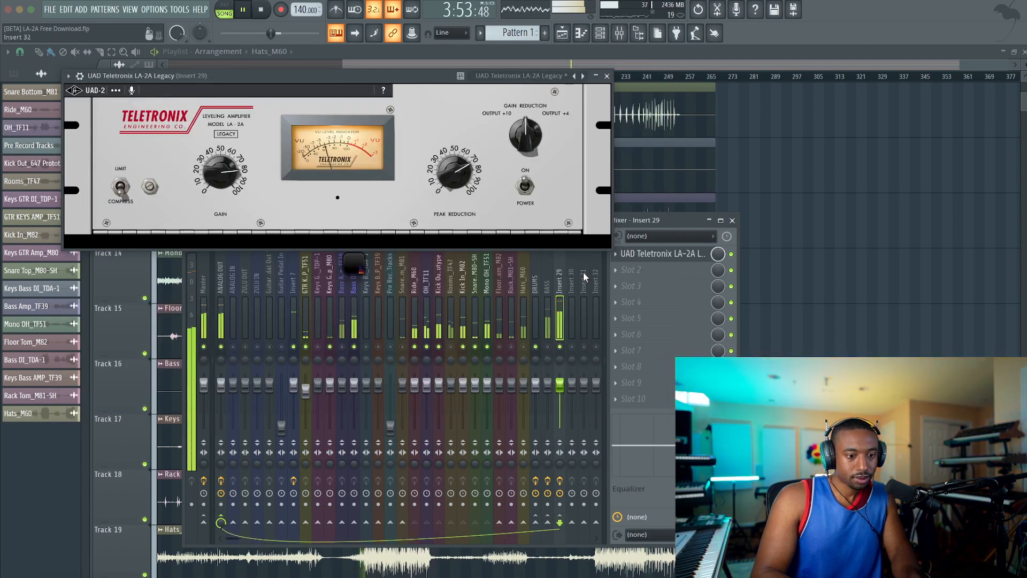
- Close the Insert 29 LA-2A window and lower the Hats_M60 fader to 64% while the mix plays
{"action": "left_click", "coordinate": [658, 255]}
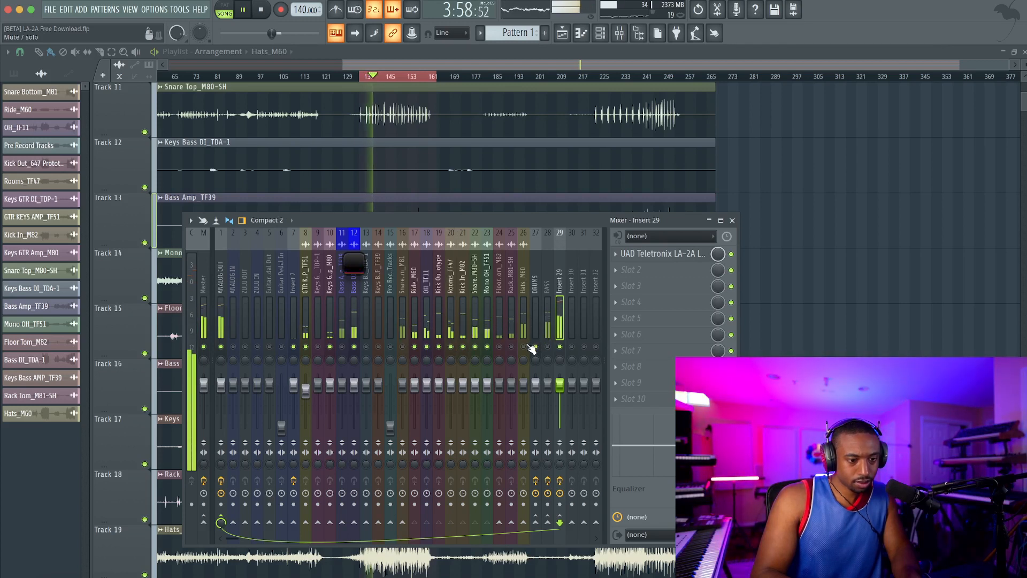
{"action": "left_click_drag", "start_coordinate": [524, 384], "coordinate": [523, 399]}
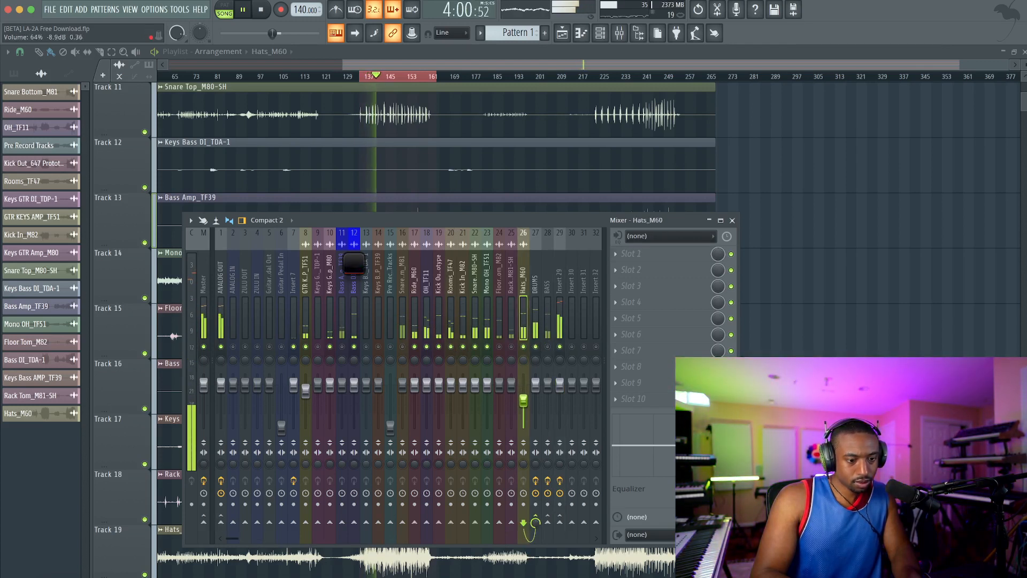
- Open the LA-2A on Insert 29, briefly play the section to check its meter, and stop playback
{"action": "left_click", "coordinate": [559, 327]}
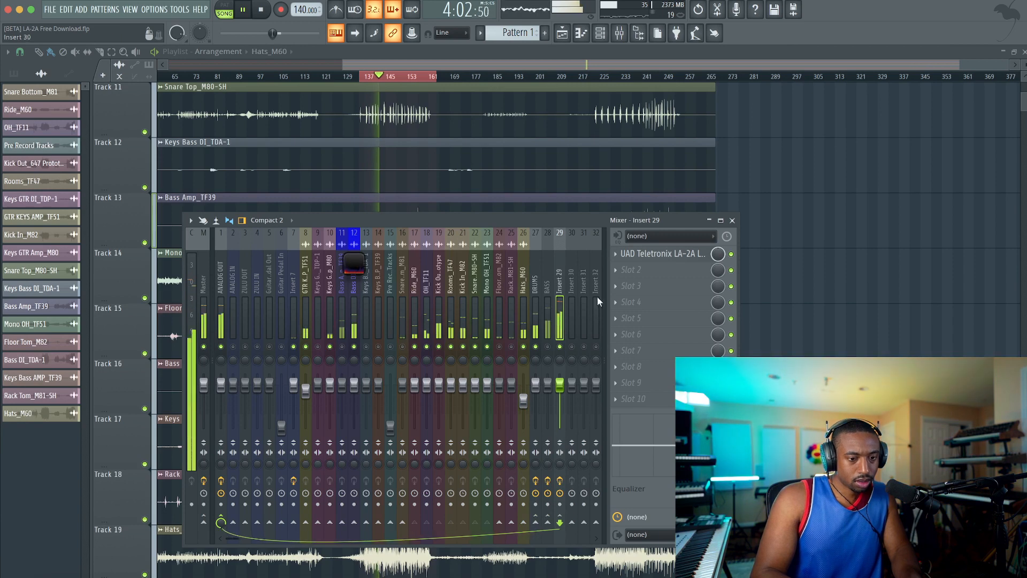
{"action": "key", "text": "space"}
{"action": "left_click", "coordinate": [657, 257]}
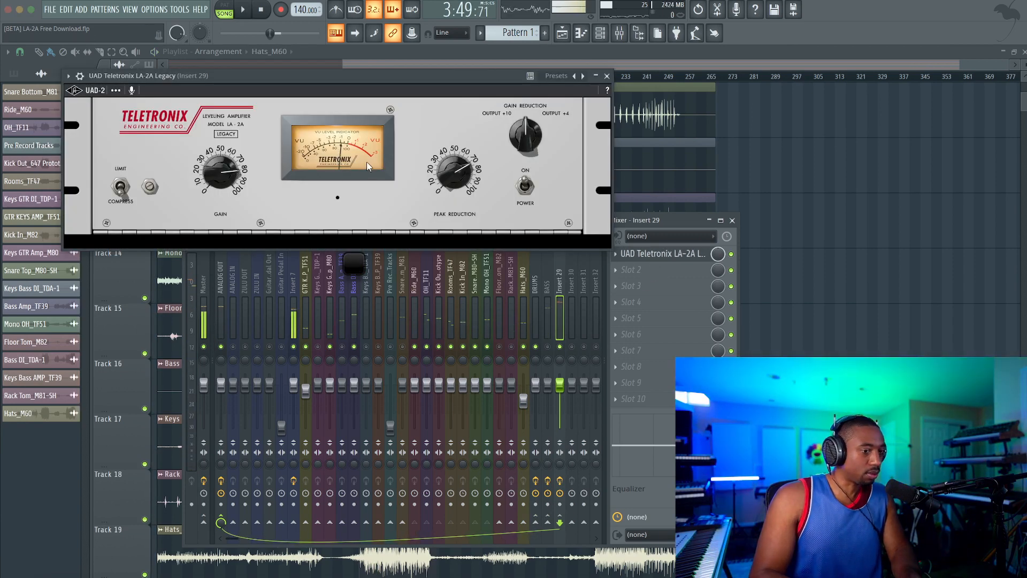
{"action": "key", "text": "space"}
{"action": "key", "text": "space"}
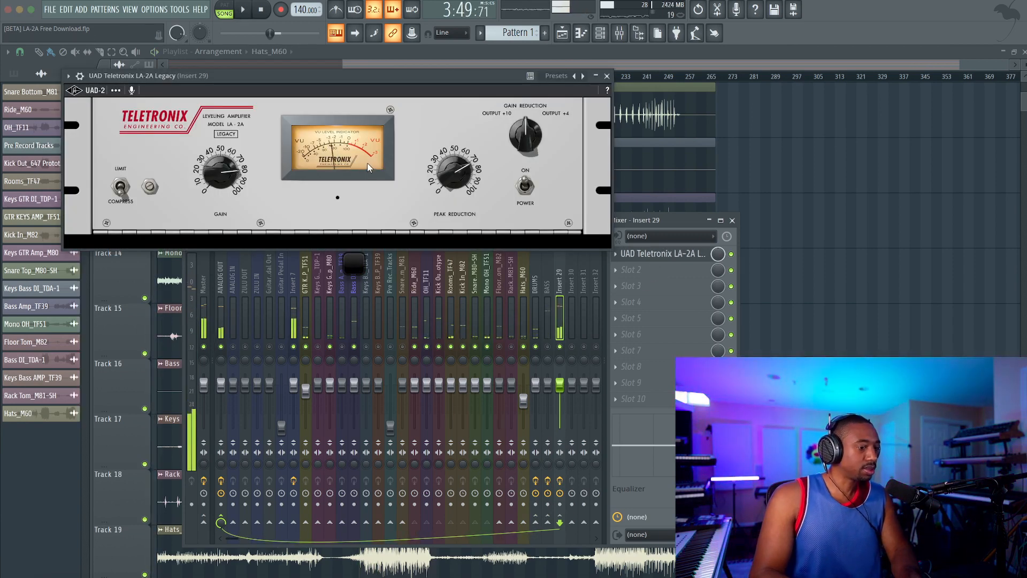
- Unmute all mixer tracks and route tracks 8 to 26, from the guitar/keys amp to Hats_M60, to ANALOG OUT
{"action": "right_click", "coordinate": [355, 347]}
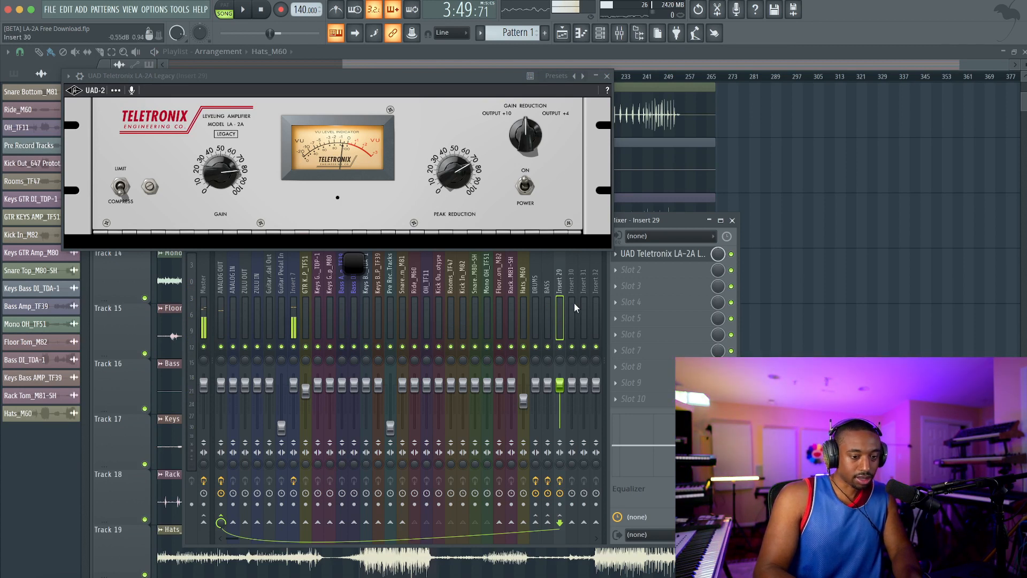
{"action": "left_click_drag", "start_coordinate": [524, 294], "coordinate": [310, 298]}
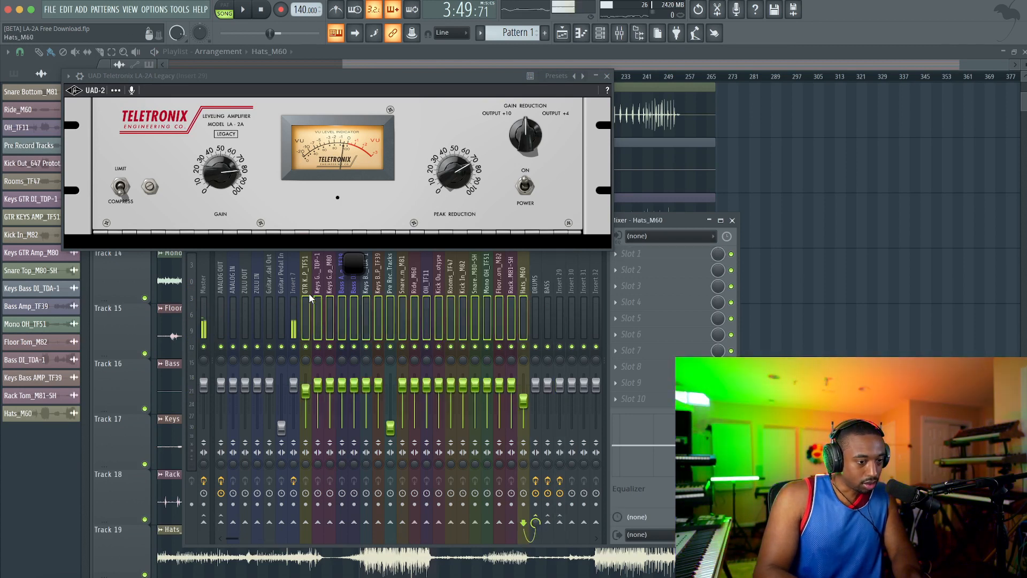
{"action": "left_click", "coordinate": [225, 524]}
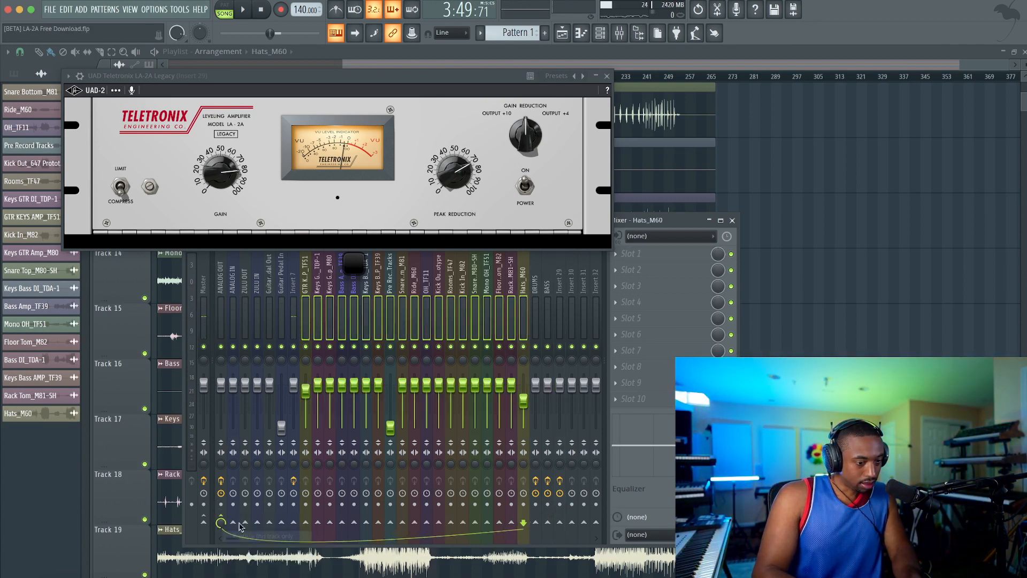
- Start playback and load UAD Teletronix LA-2A Legacy in an effect slot below KClip3 on ANALOG OUT
{"action": "key", "text": "space"}
{"action": "left_click", "coordinate": [684, 283]}
{"action": "mouse_move", "coordinate": [684, 284]}
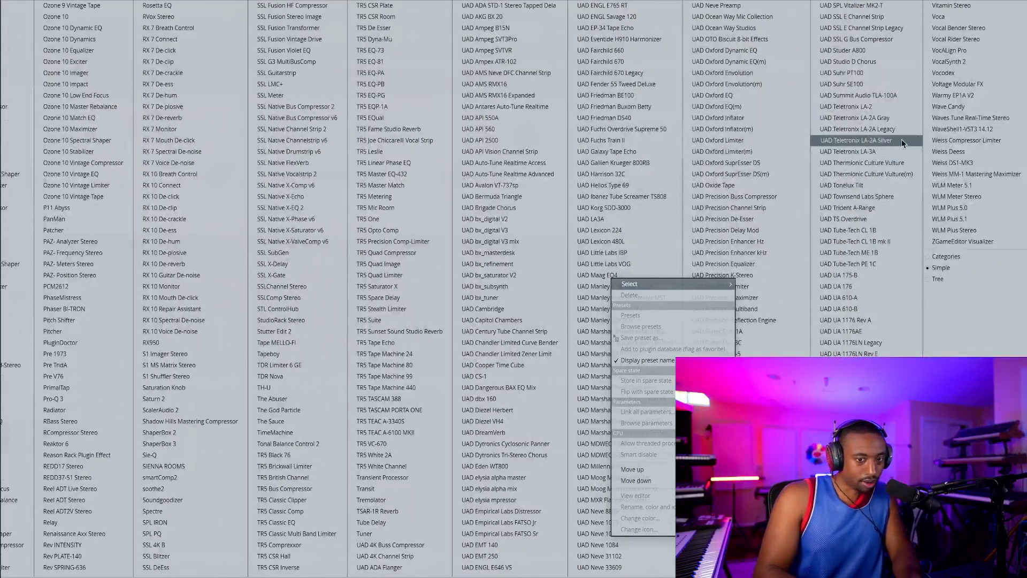
{"action": "left_click", "coordinate": [858, 129]}
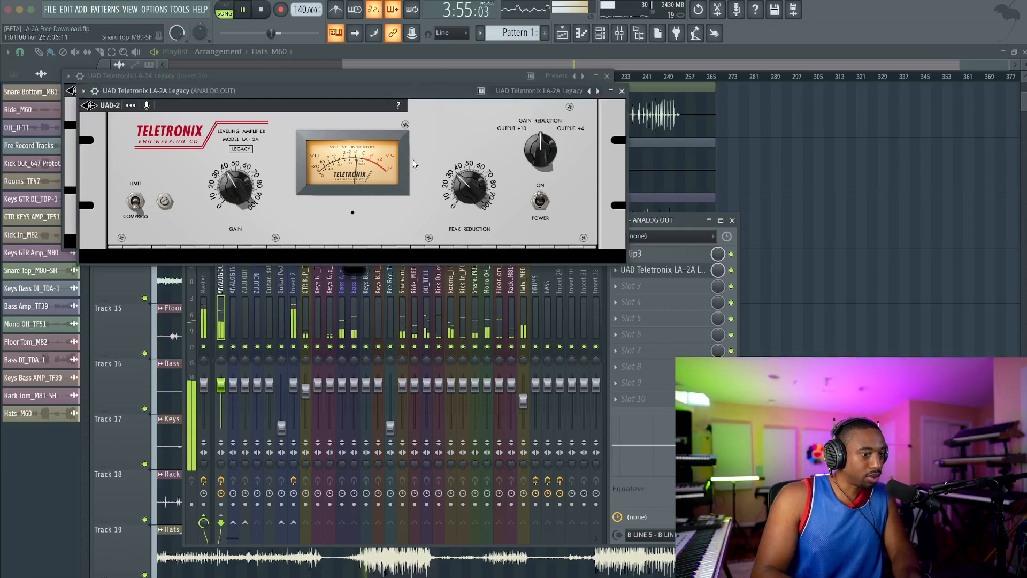
- Set the ANALOG OUT LA-2A's peak reduction to 55 and gain to 66, and close both LA-2A windows
{"action": "left_click_drag", "start_coordinate": [470, 186], "coordinate": [471, 175]}
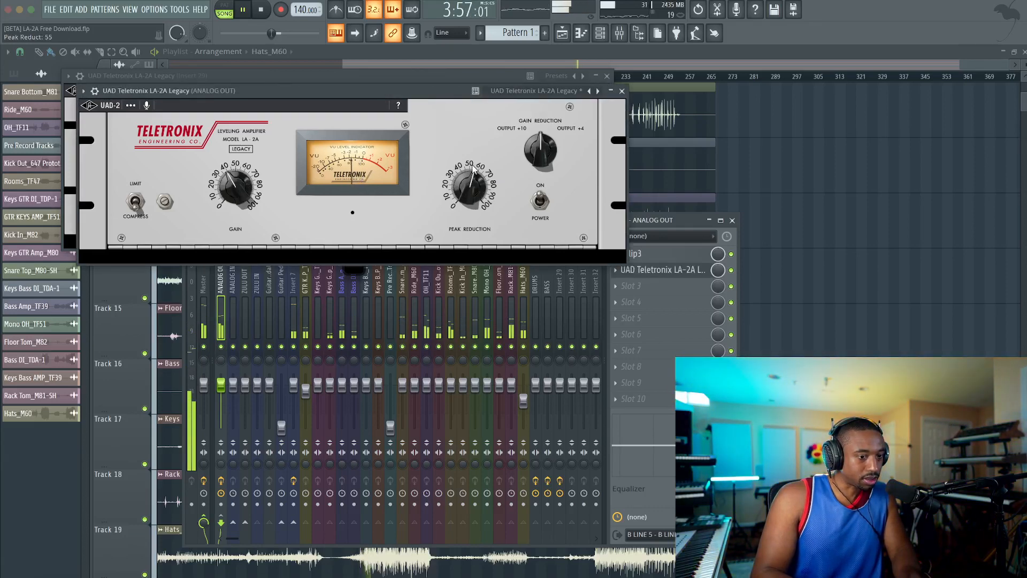
{"action": "left_click_drag", "start_coordinate": [234, 180], "coordinate": [234, 171]}
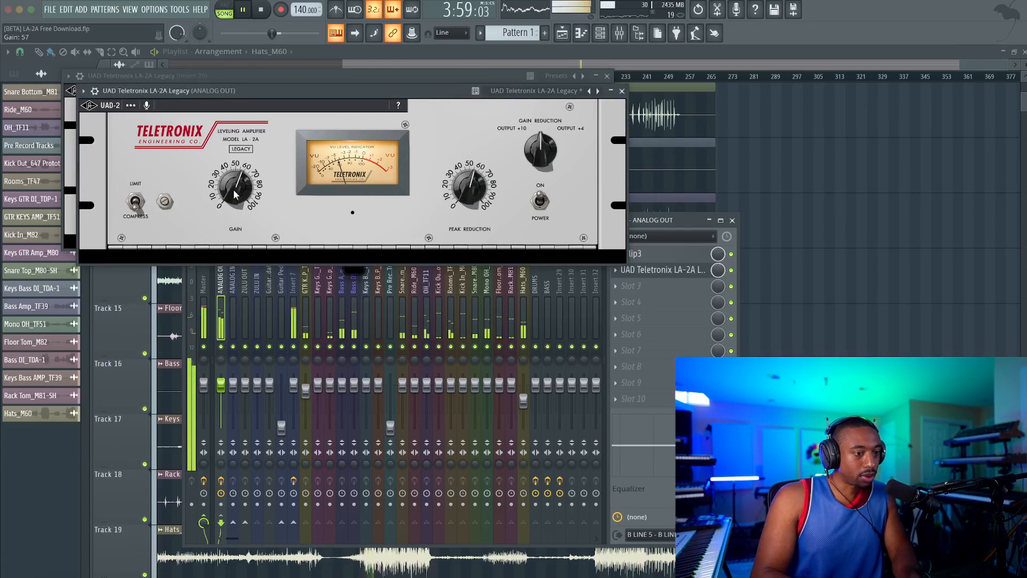
{"action": "left_click", "coordinate": [607, 75]}
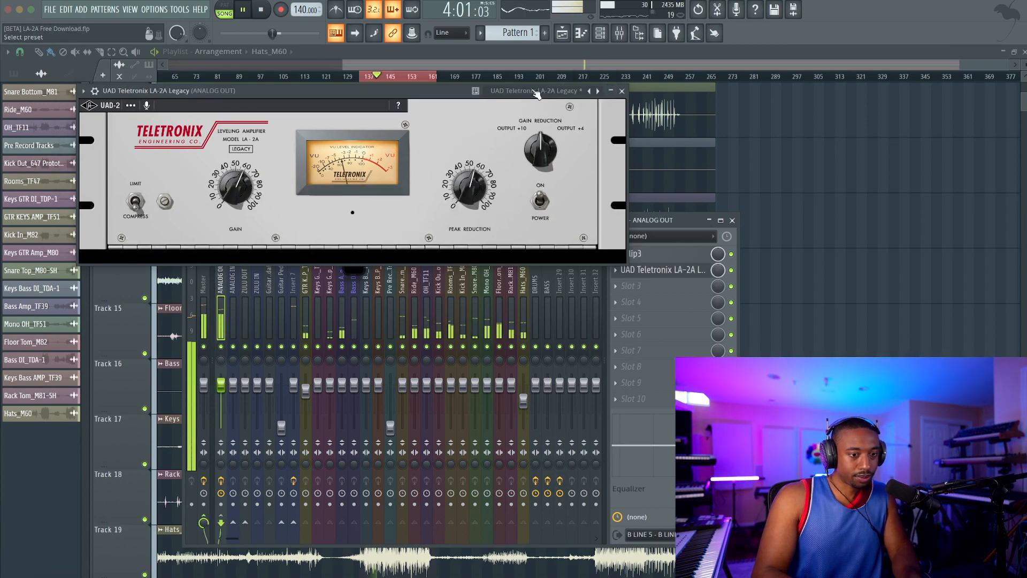
{"action": "left_click_drag", "start_coordinate": [536, 93], "coordinate": [540, 177]}
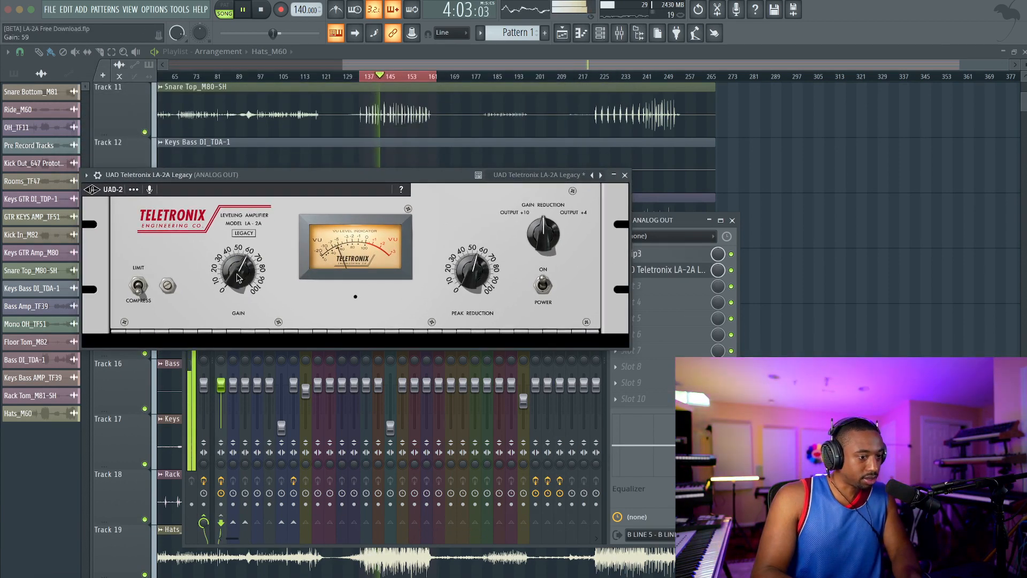
{"action": "left_click_drag", "start_coordinate": [239, 278], "coordinate": [239, 271]}
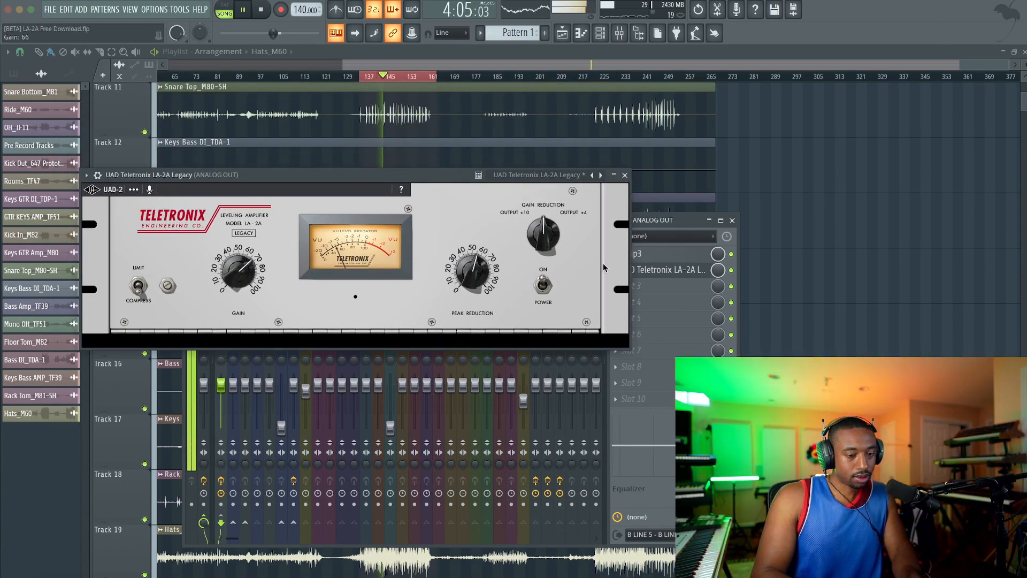
{"action": "left_click", "coordinate": [624, 175]}
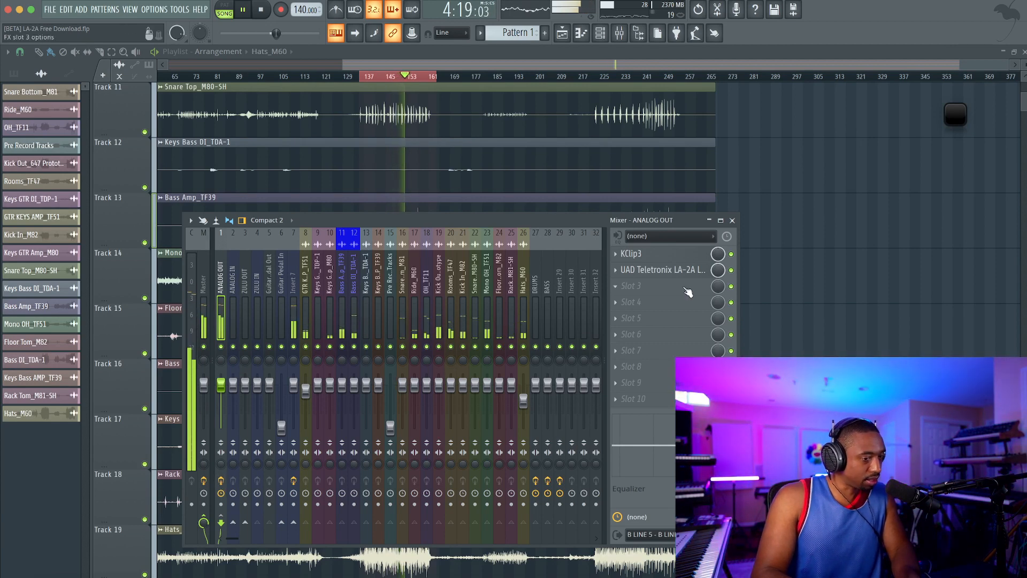
- Switch the ANALOG OUT LA-2A to Limit mode, and select bars 223 to 250 of the playlist for looped playback
{"action": "left_click", "coordinate": [677, 272]}
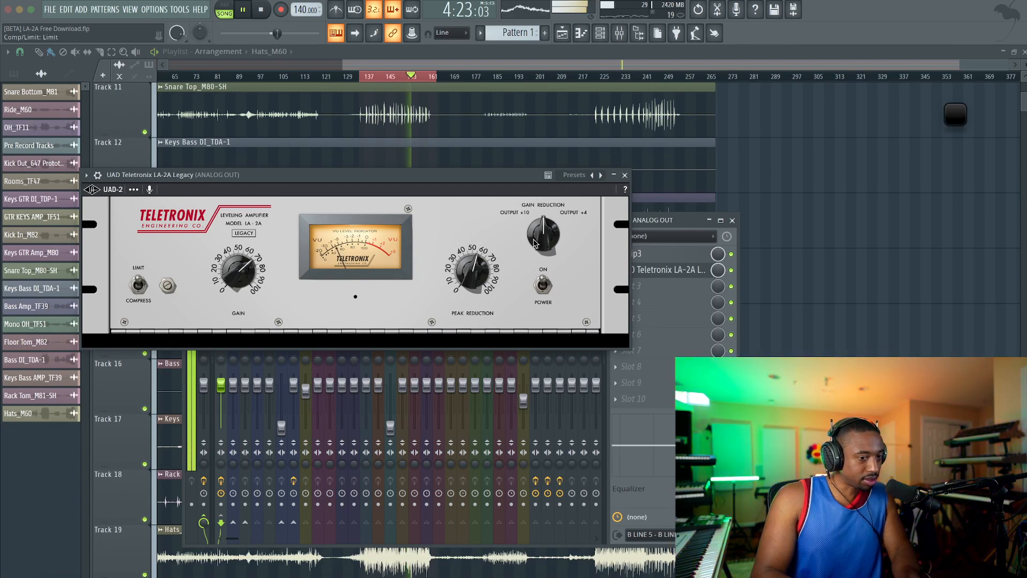
{"action": "left_click", "coordinate": [624, 175]}
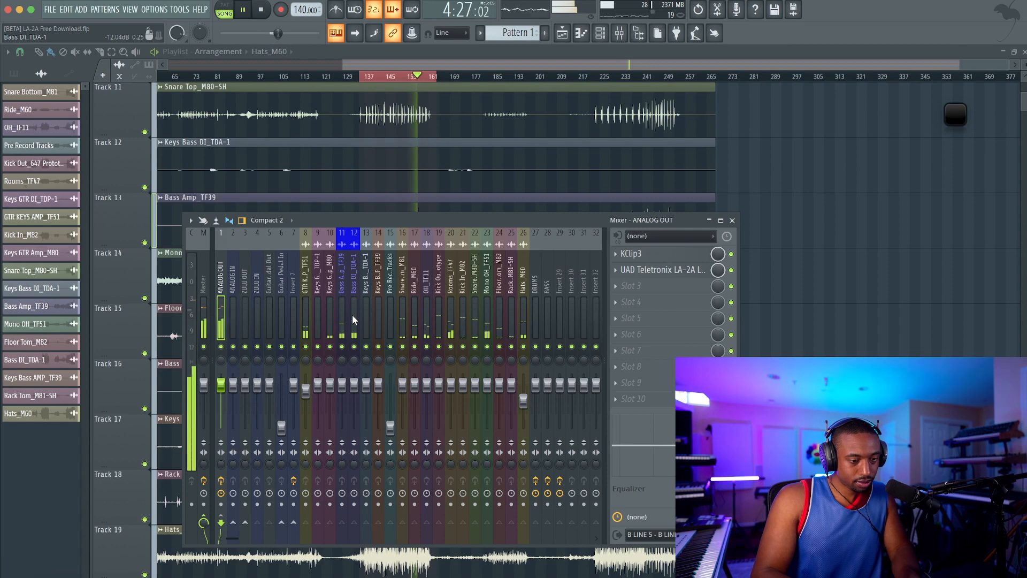
{"action": "key", "text": "F9"}
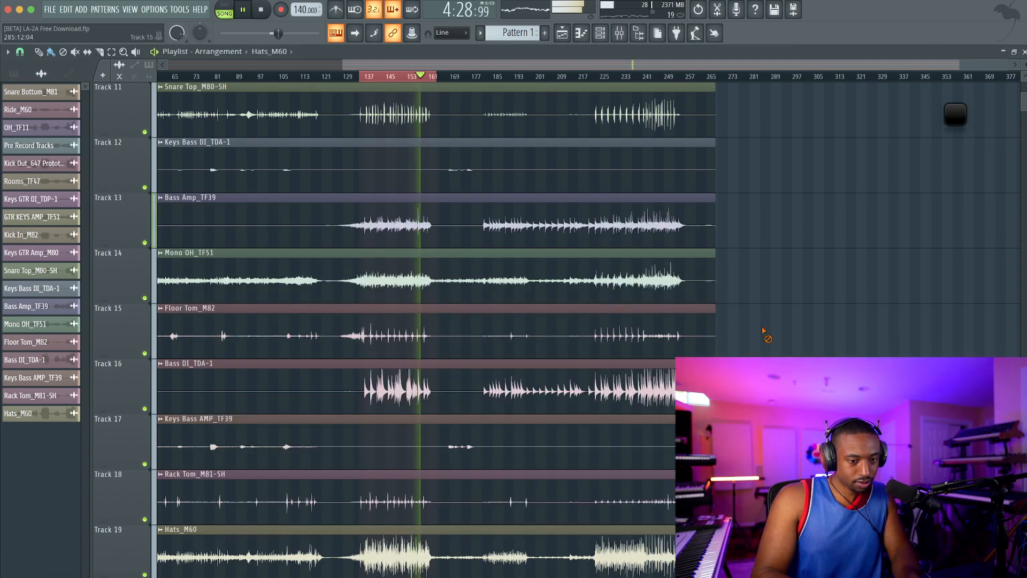
{"action": "left_click_drag", "start_coordinate": [478, 77], "coordinate": [665, 75]}
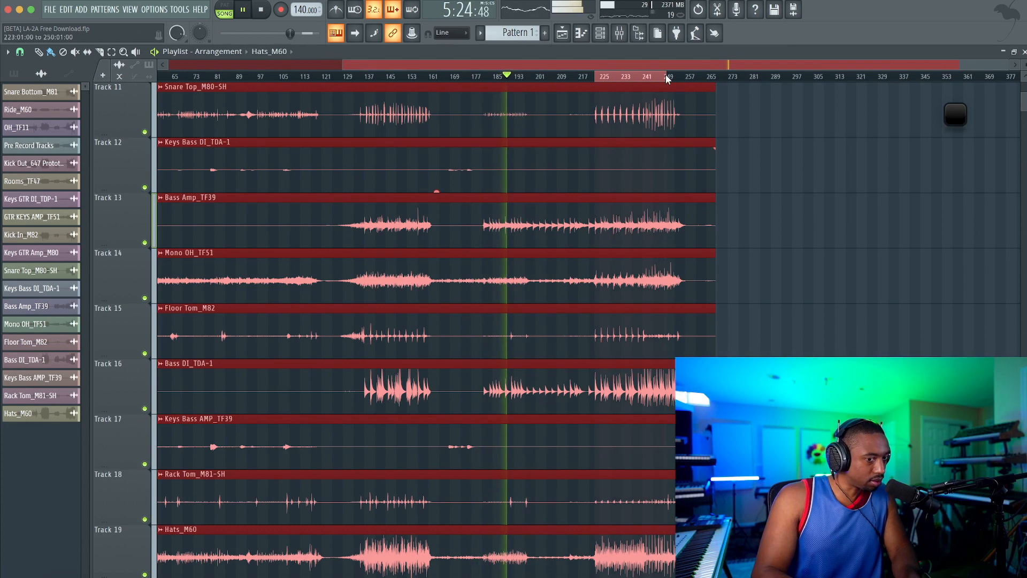
- Reopen the ANALOG OUT LA-2A, set its peak reduction to 41 and gain to 59, and stop playback
{"action": "left_click", "coordinate": [619, 32]}
{"action": "left_click", "coordinate": [657, 270]}
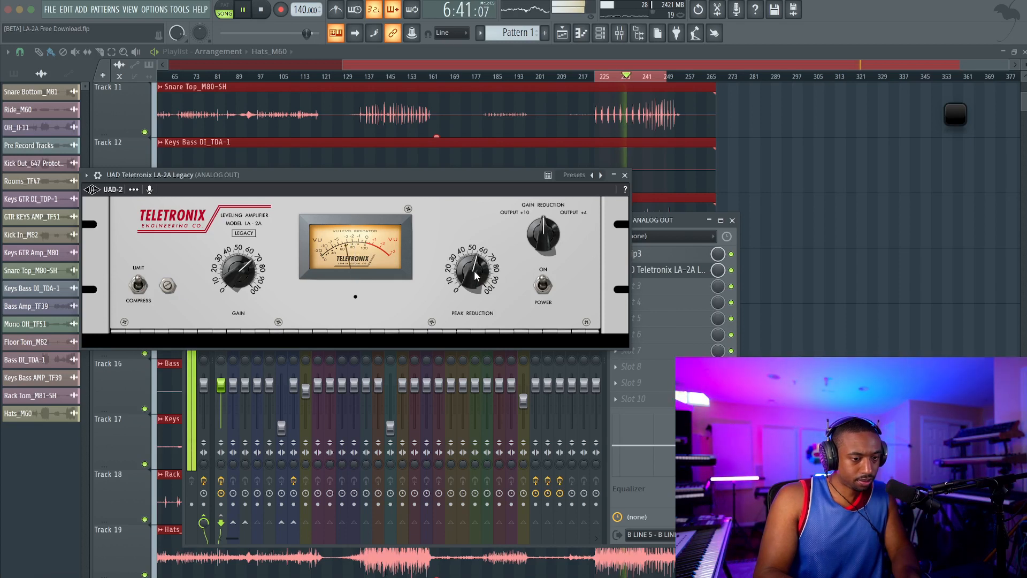
{"action": "left_click_drag", "start_coordinate": [474, 271], "coordinate": [467, 285]}
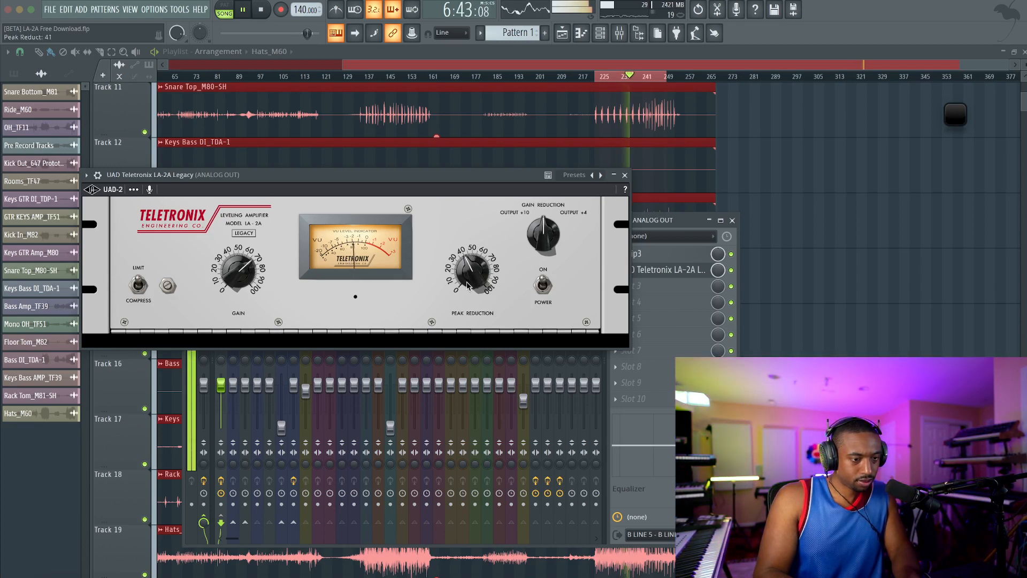
{"action": "left_click_drag", "start_coordinate": [242, 280], "coordinate": [244, 284]}
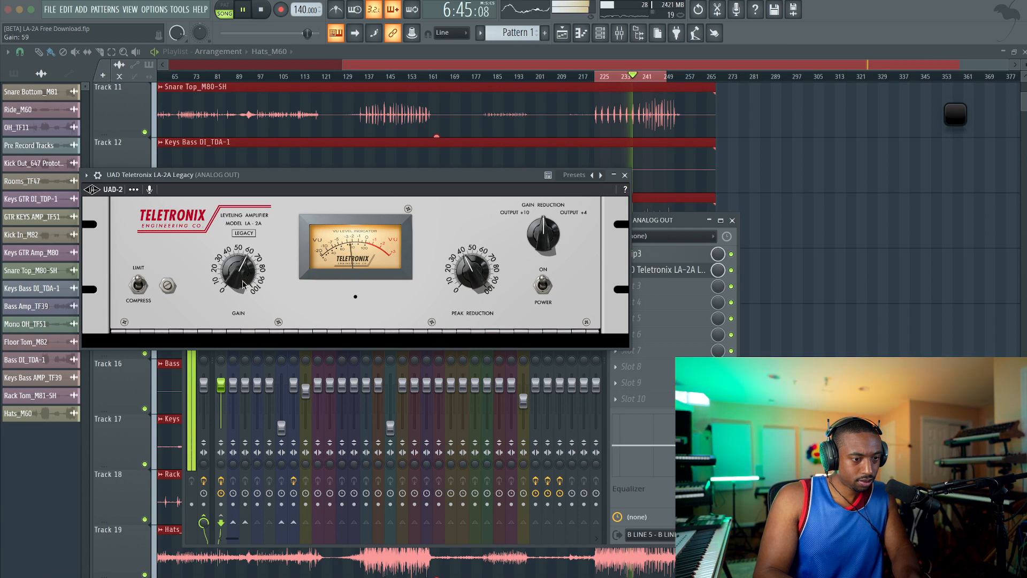
{"action": "key", "text": "space"}
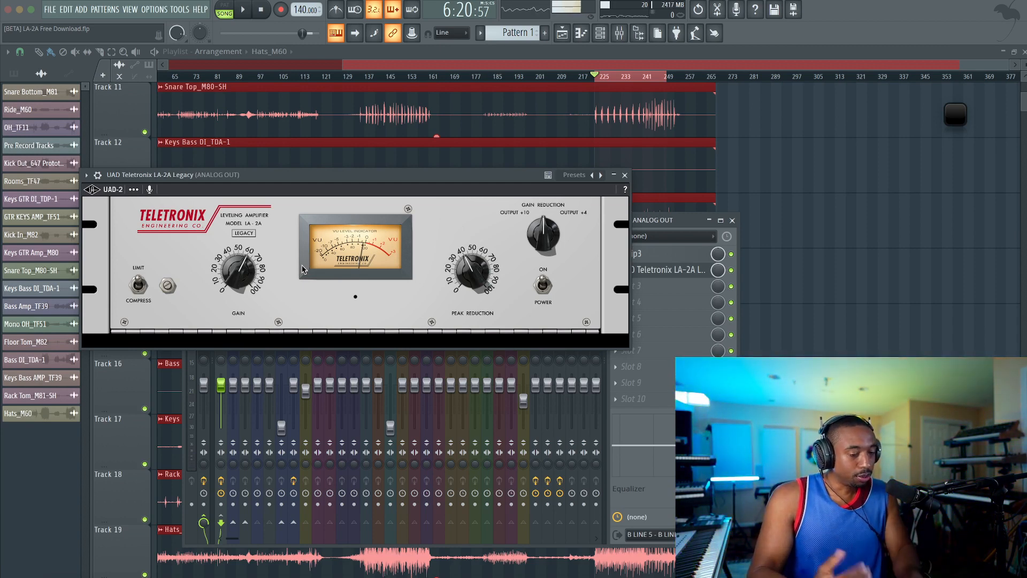
- Play the section, set the LA-2A to Compress mode with peak reduction about 65 and gain 65, and close its window
{"action": "key", "text": "space"}
{"action": "left_click_drag", "start_coordinate": [470, 283], "coordinate": [469, 276]}
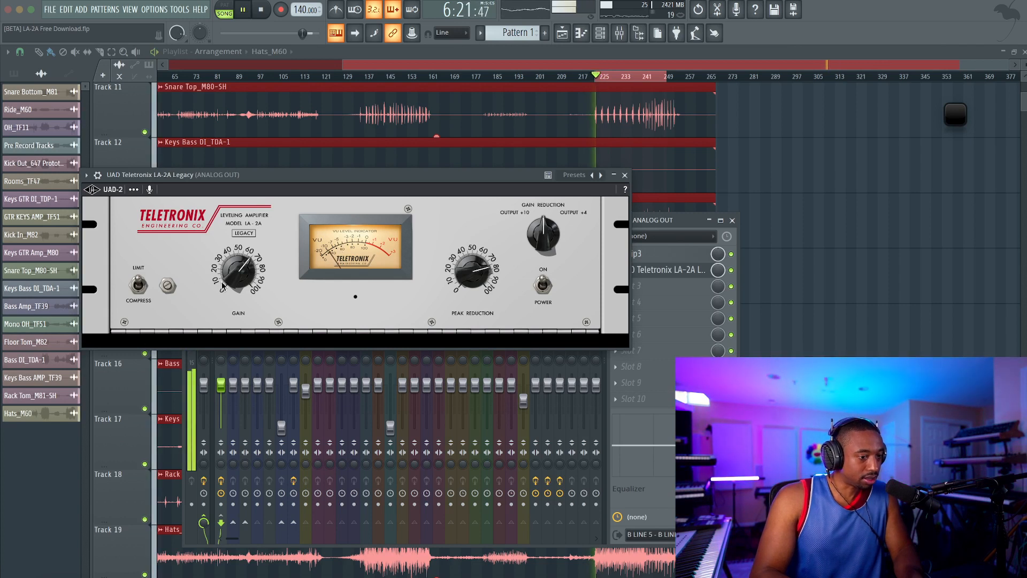
{"action": "left_click_drag", "start_coordinate": [222, 269], "coordinate": [229, 268]}
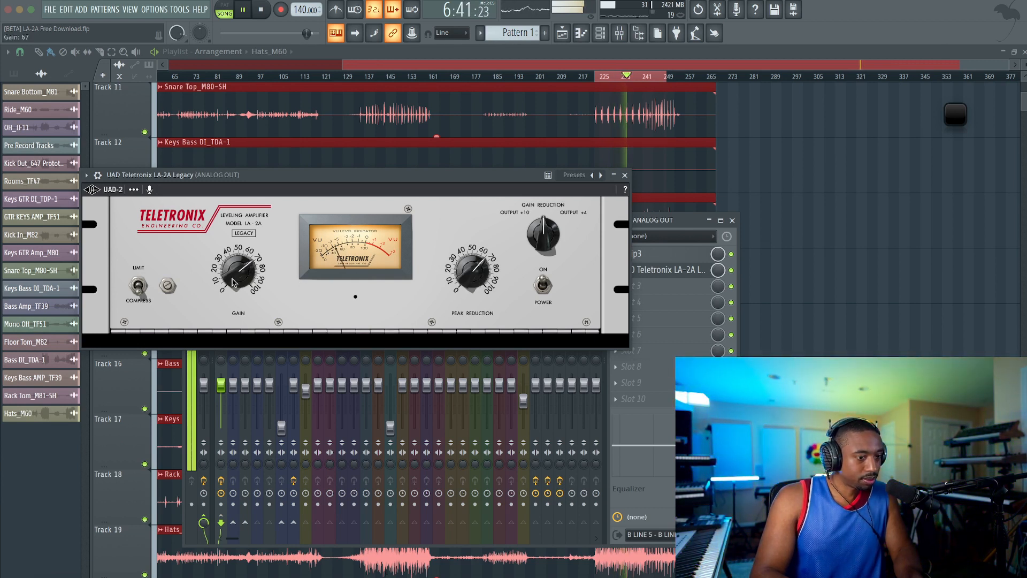
{"action": "left_click_drag", "start_coordinate": [234, 285], "coordinate": [246, 270]}
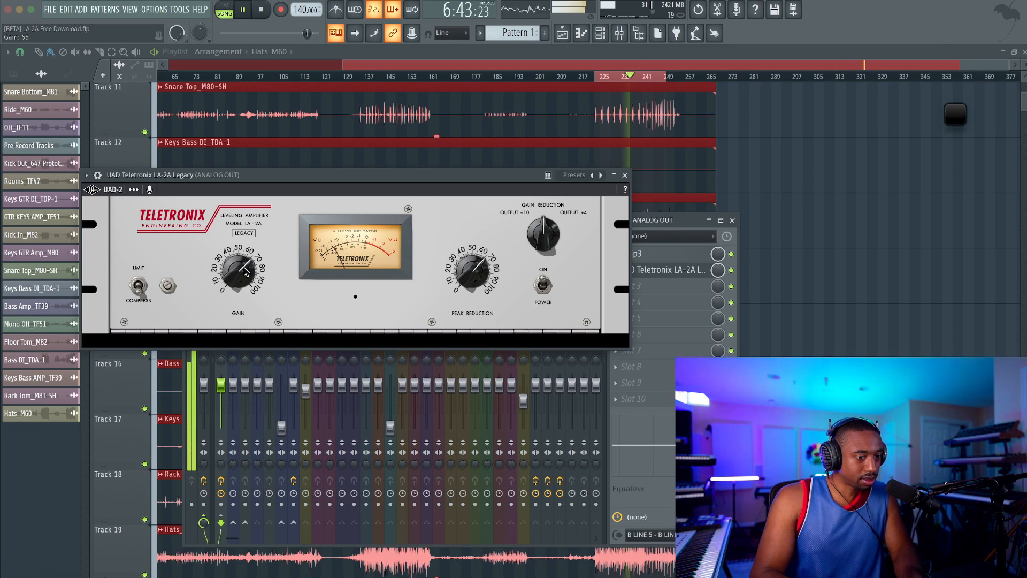
{"action": "left_click", "coordinate": [624, 175]}
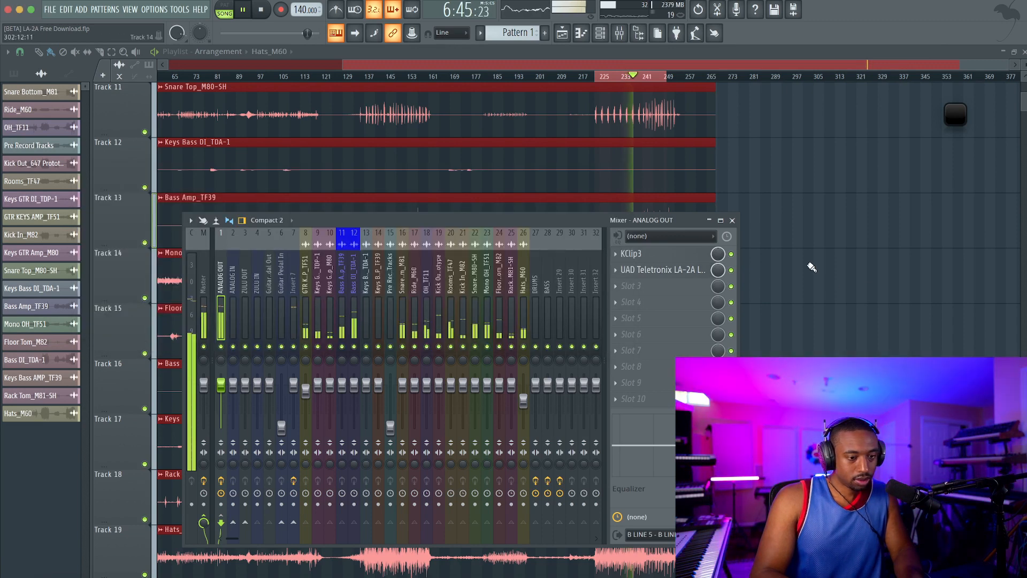
- Set the ANALOG OUT LA-2A's peak reduction to 53 during playback, stop, and close the plug-in and mixer
{"action": "key", "text": "F9"}
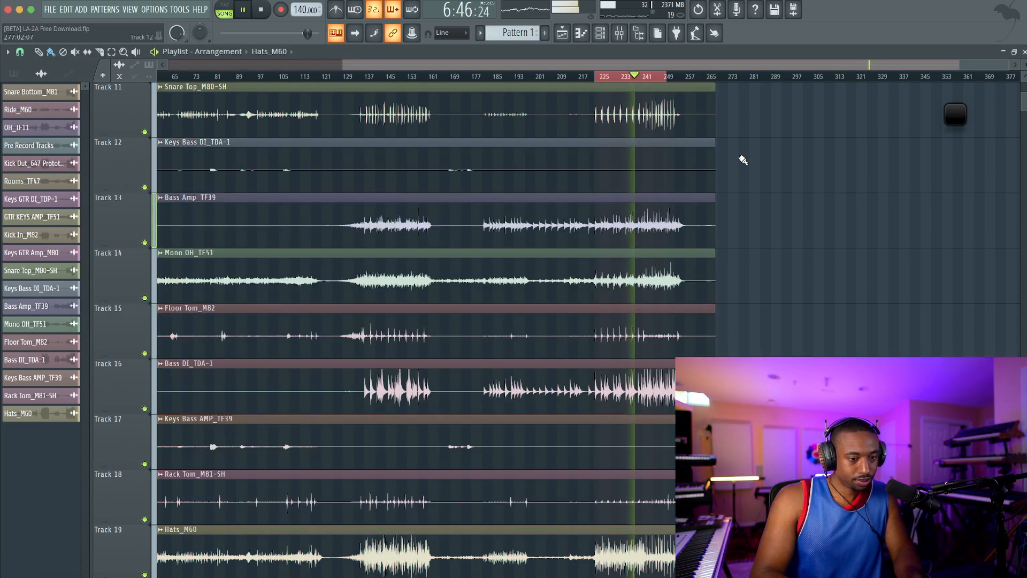
{"action": "left_click", "coordinate": [619, 33]}
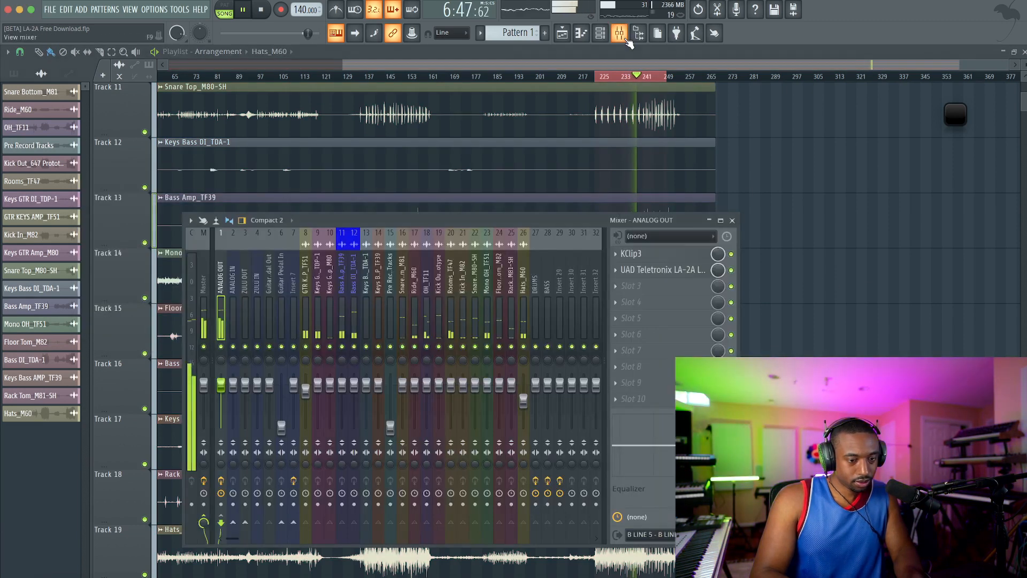
{"action": "left_click", "coordinate": [671, 270]}
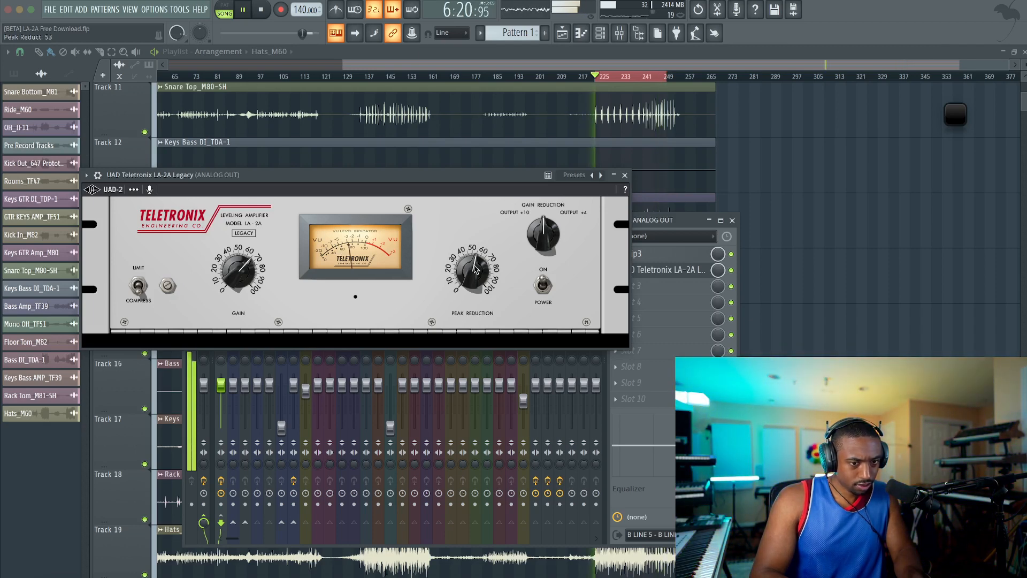
{"action": "key", "text": "space"}
{"action": "left_click", "coordinate": [624, 175]}
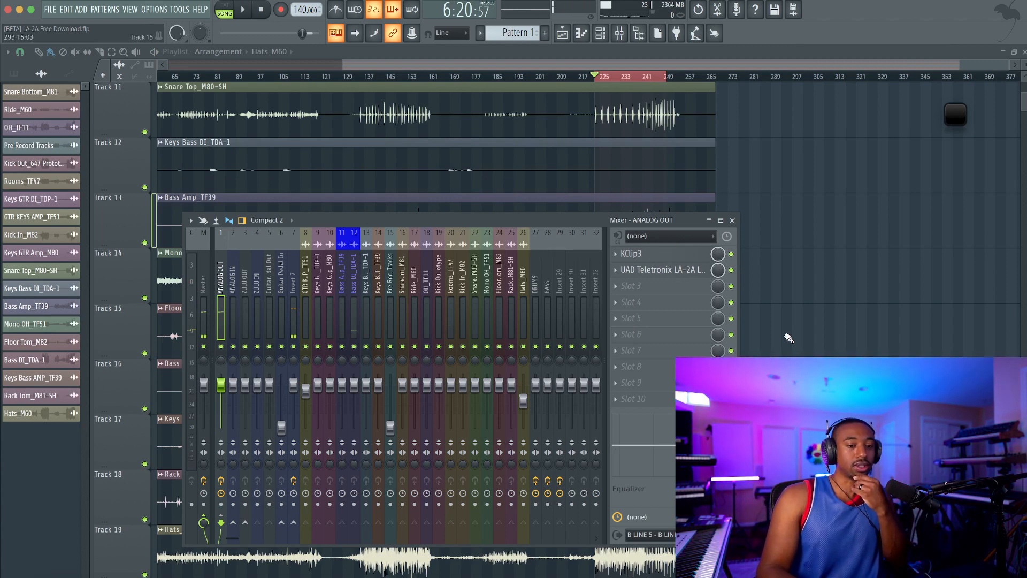
{"action": "key", "text": "F9"}
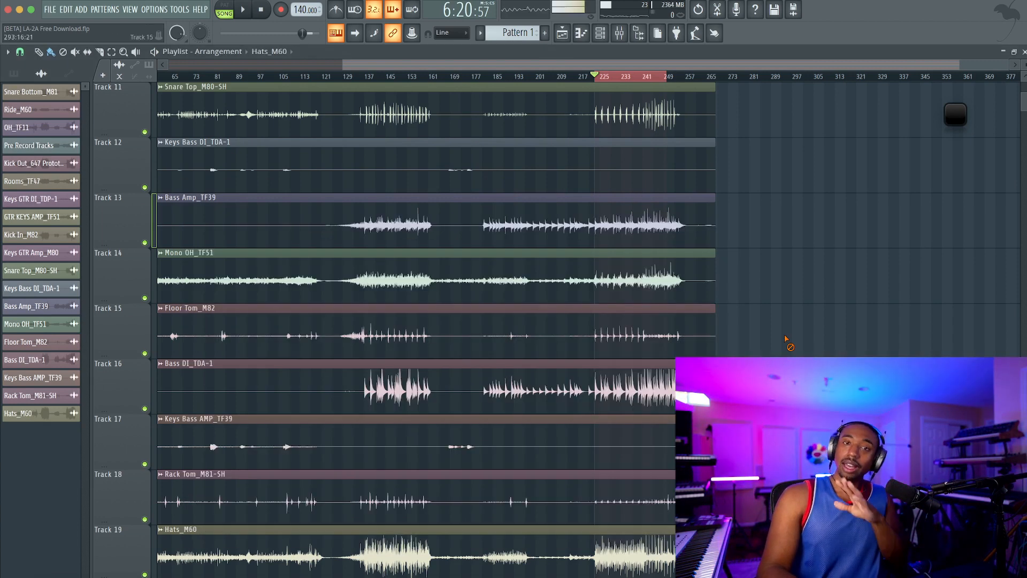
- Switch to Chrome, look over the free LA-2A Tube Compressor offer page on uaudio.com, and switch away from the browser
{"action": "left_click", "coordinate": [102, 573]}
{"action": "scroll", "coordinate": [391, 344], "scroll_direction": "down", "scroll_amount": 1}
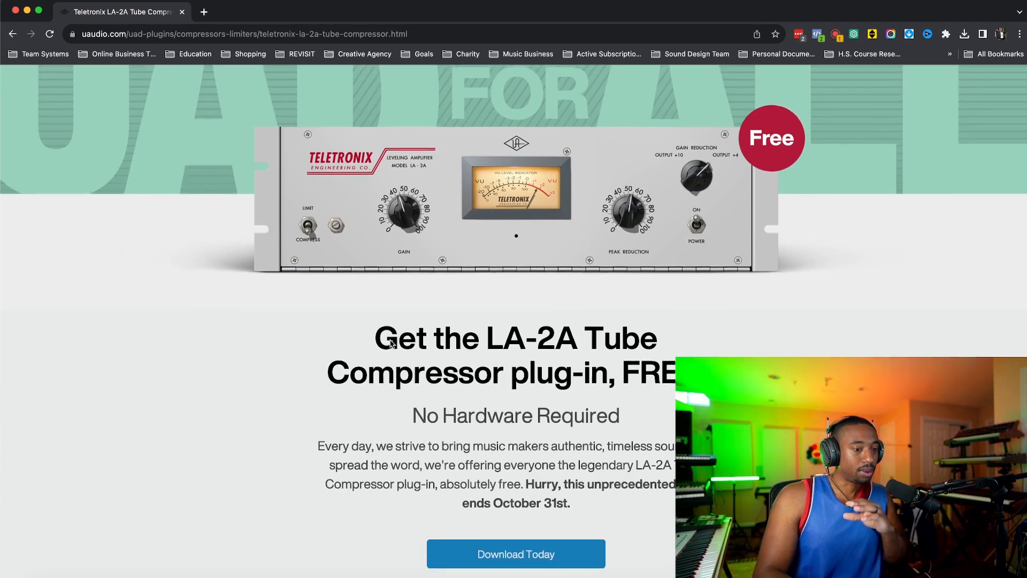
{"action": "scroll", "coordinate": [391, 343], "scroll_direction": "up", "scroll_amount": 4}
{"action": "scroll", "coordinate": [391, 343], "scroll_direction": "up", "scroll_amount": 2}
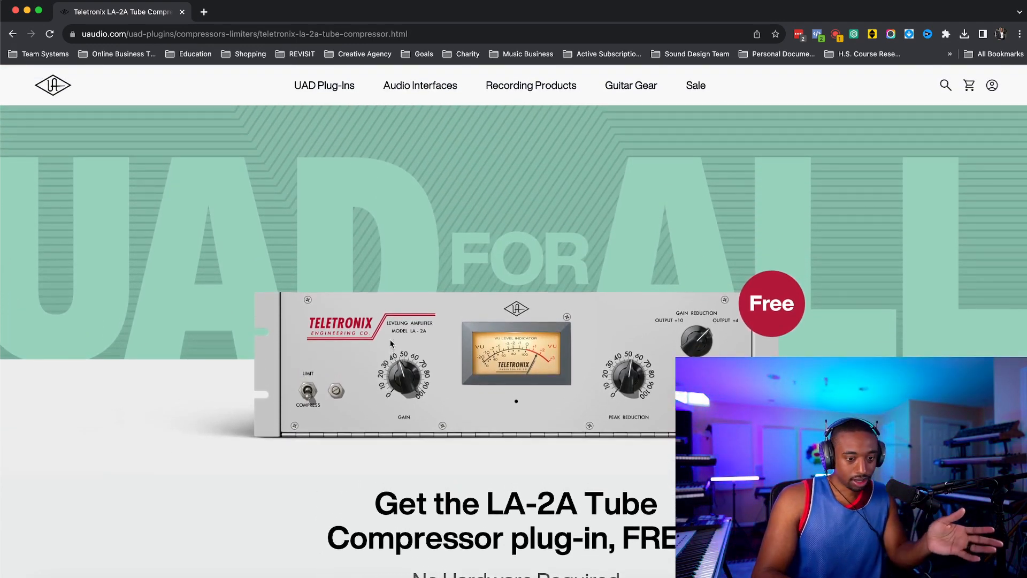
{"action": "scroll", "coordinate": [391, 343], "scroll_direction": "down", "scroll_amount": 3}
{"action": "scroll", "coordinate": [390, 343], "scroll_direction": "up", "scroll_amount": 4}
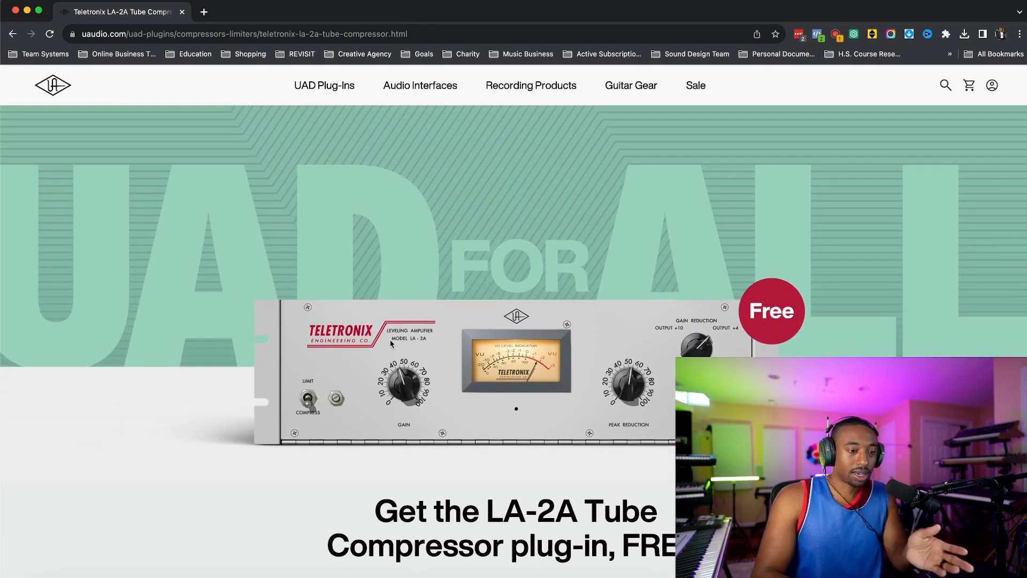
{"action": "scroll", "coordinate": [390, 344], "scroll_direction": "down", "scroll_amount": 3}
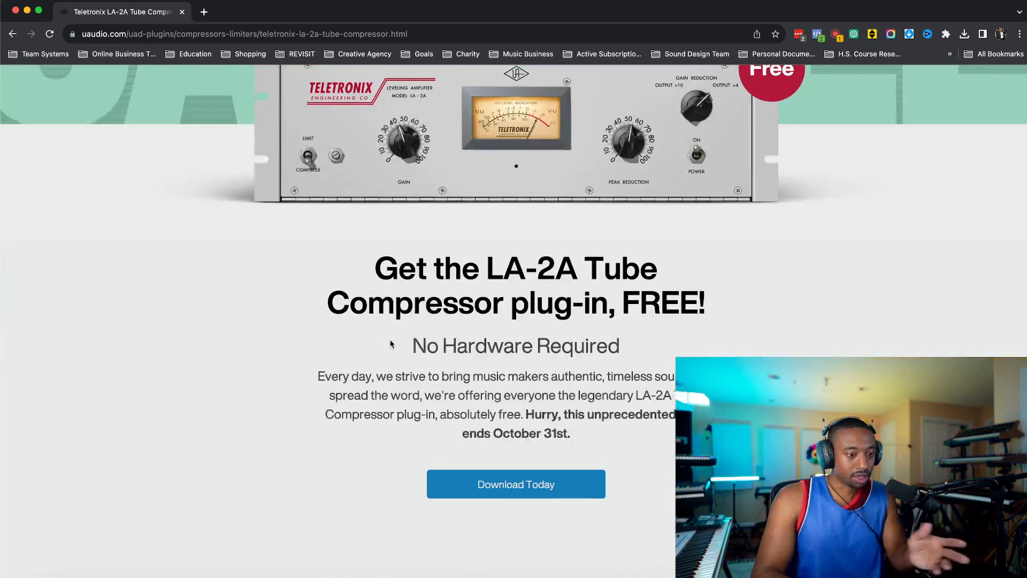
{"action": "scroll", "coordinate": [391, 343], "scroll_direction": "up", "scroll_amount": 1}
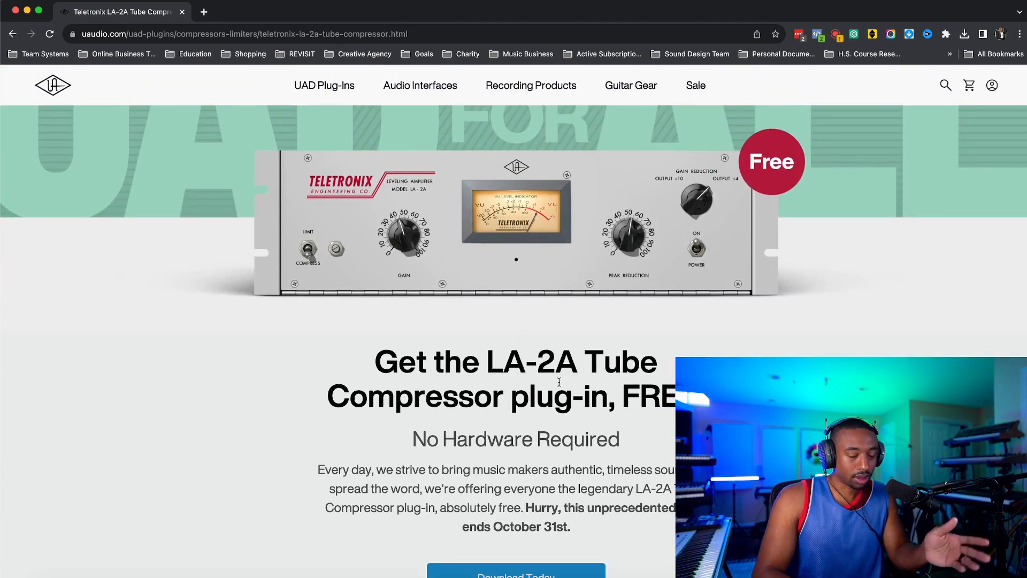
{"action": "key", "text": "super+Tab"}
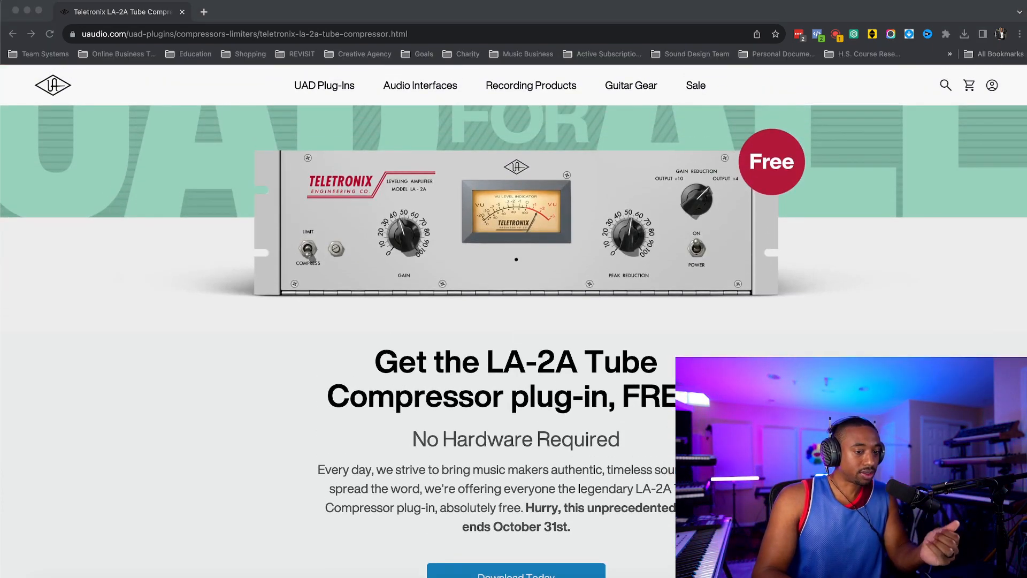